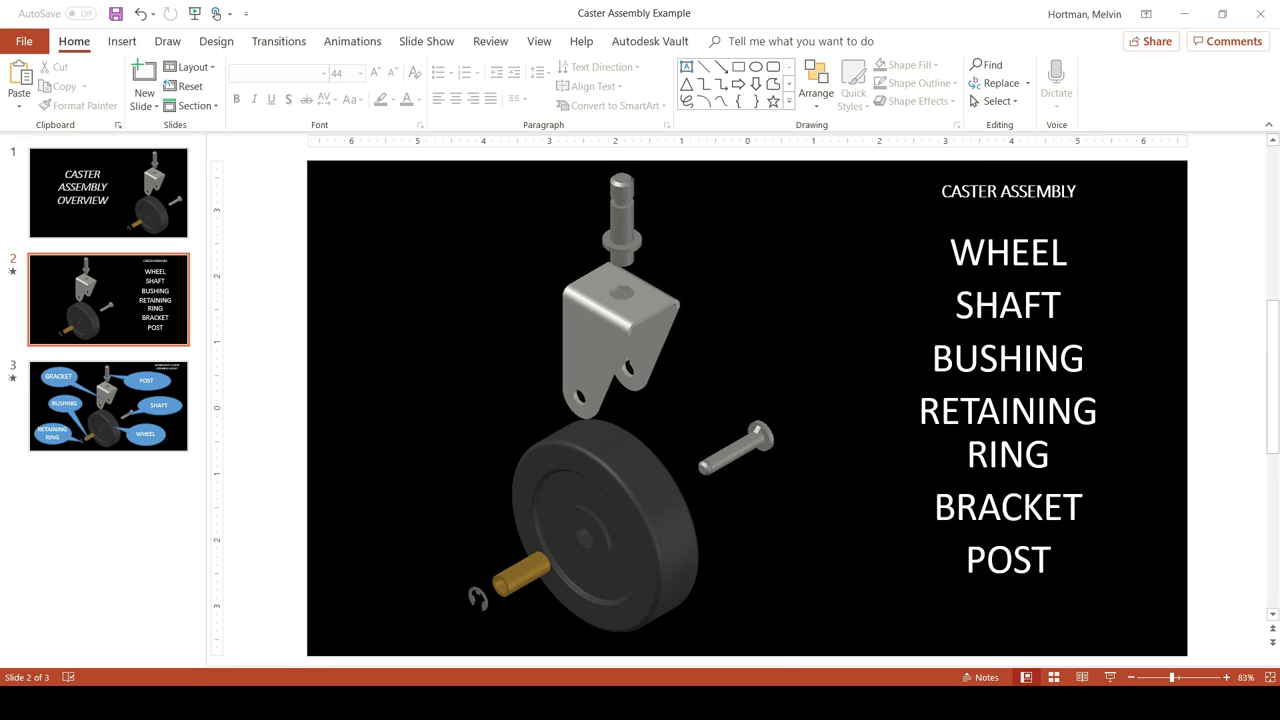
Switch to Presentation2 and apply the Office Theme's black-background variant, dismissing Design Ideas
mouse_move(766, 674)
left_click(890, 652)
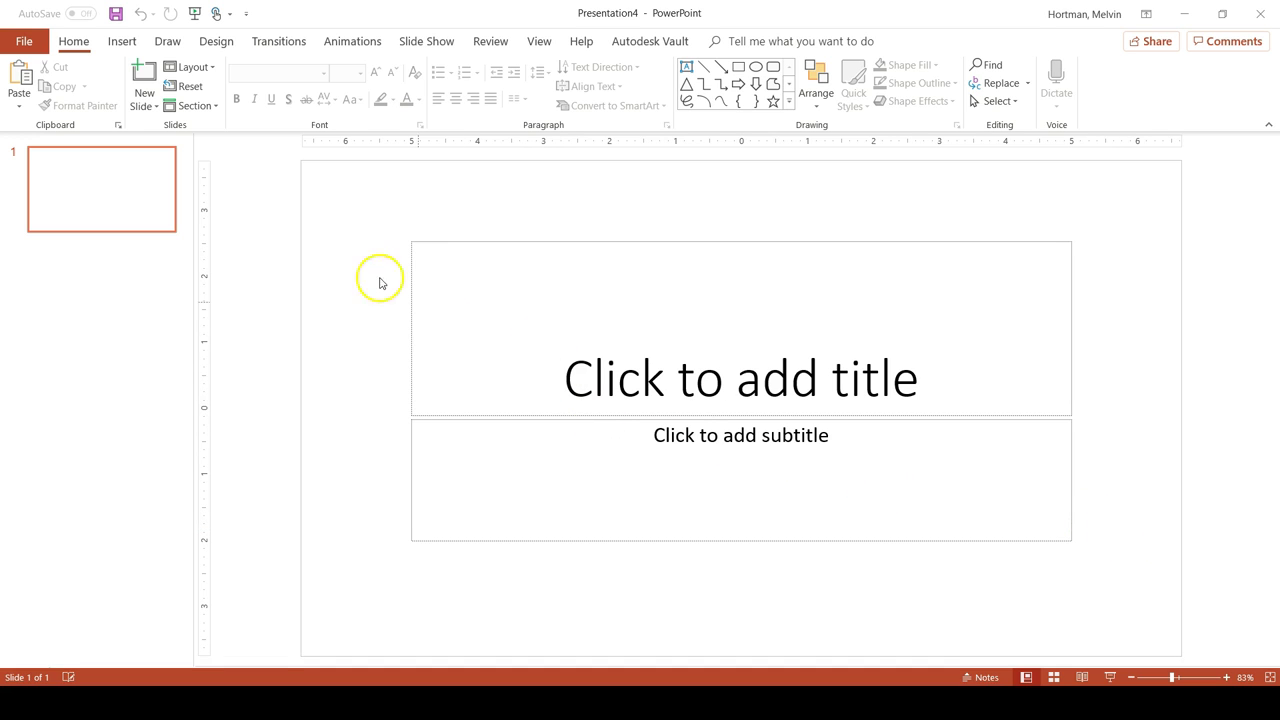
left_click(218, 44)
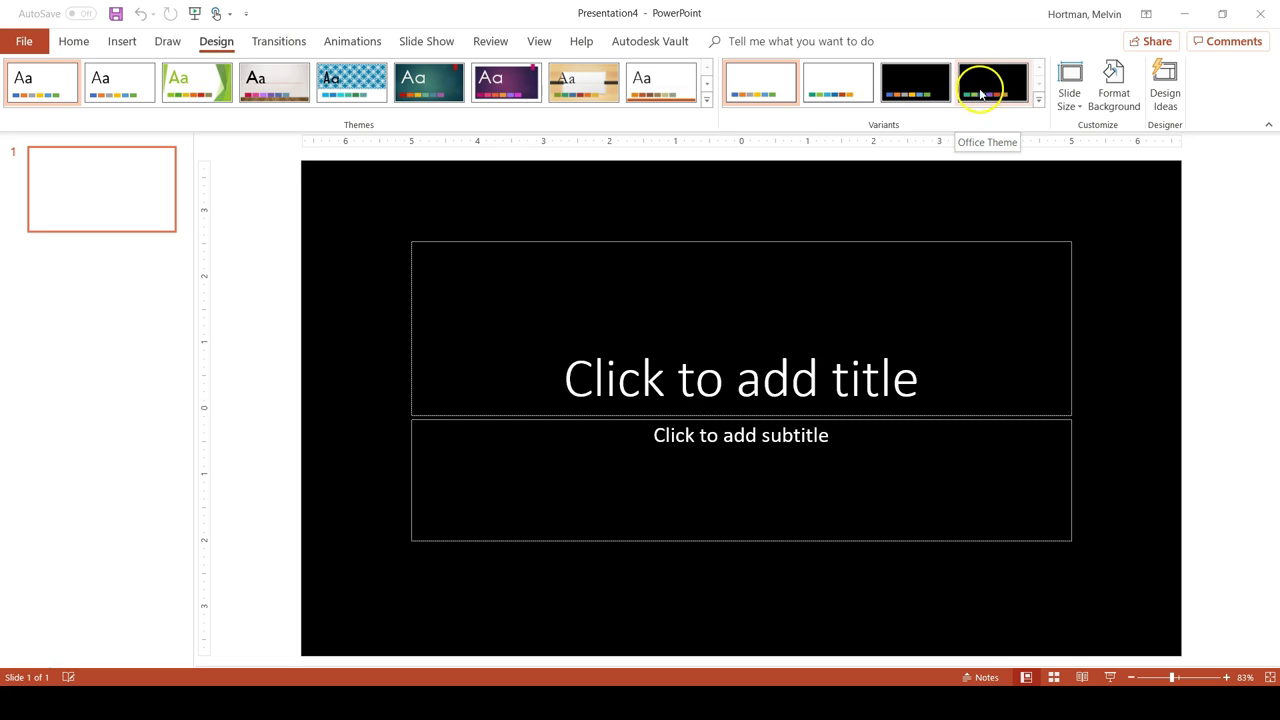
left_click(989, 88)
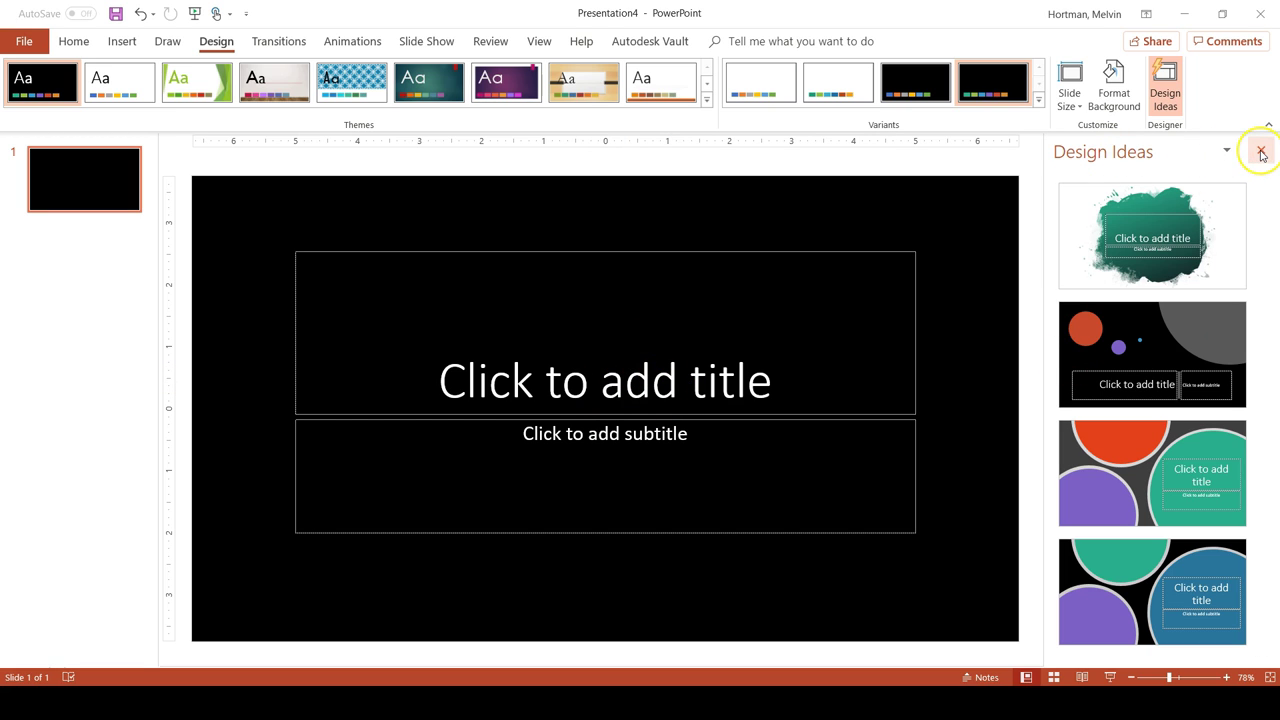
left_click(1261, 151)
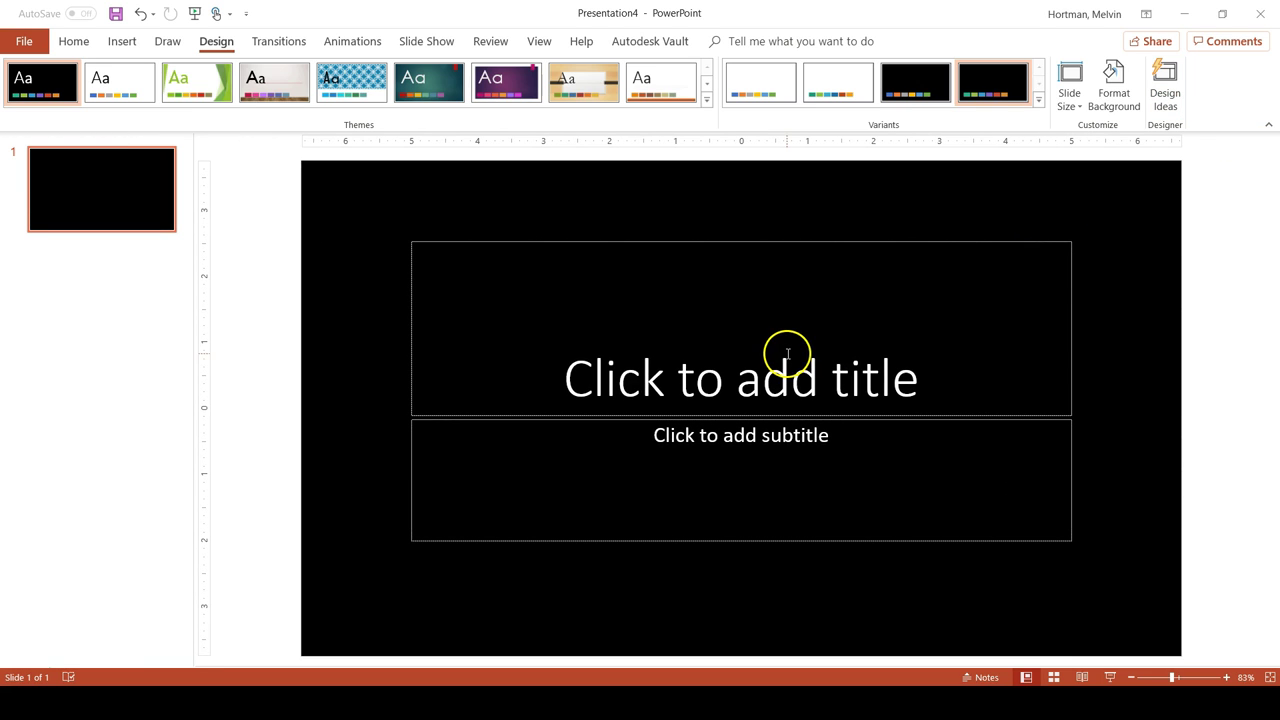
Delete the subtitle placeholder and type CASTER ASSEMBLY OVERVIEW in capitals as the title
left_click(878, 544)
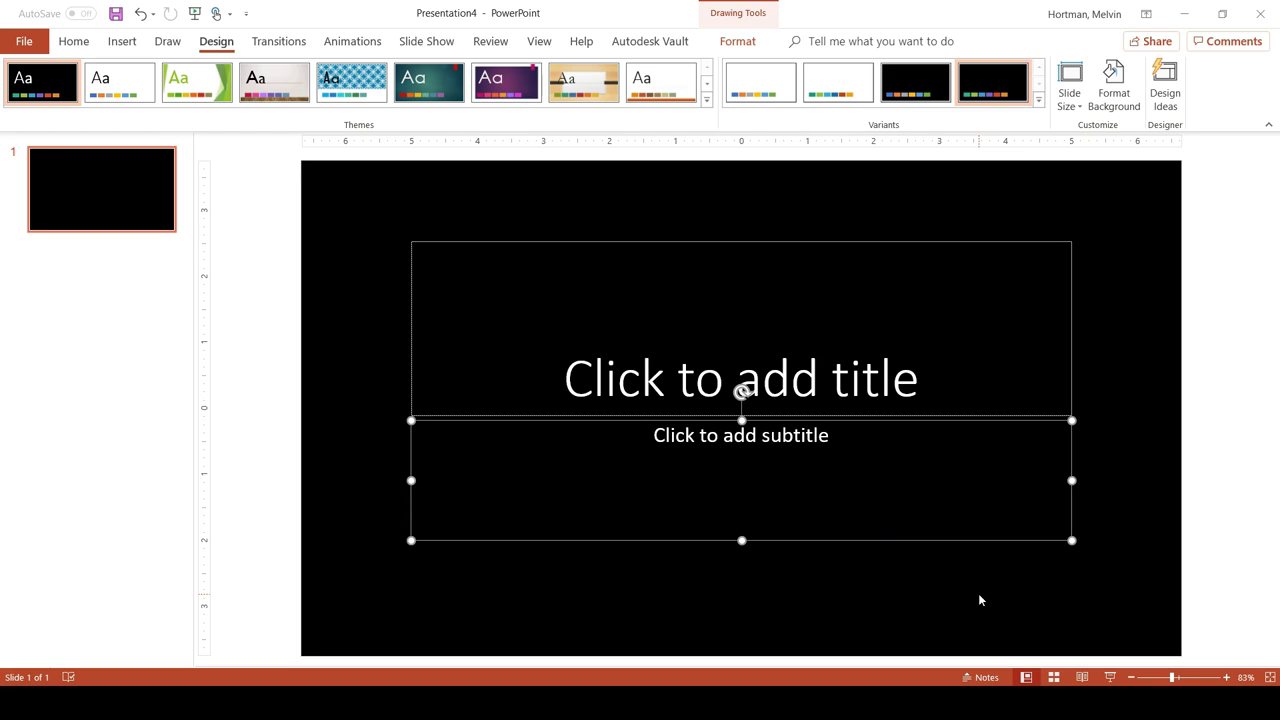
key("Delete")
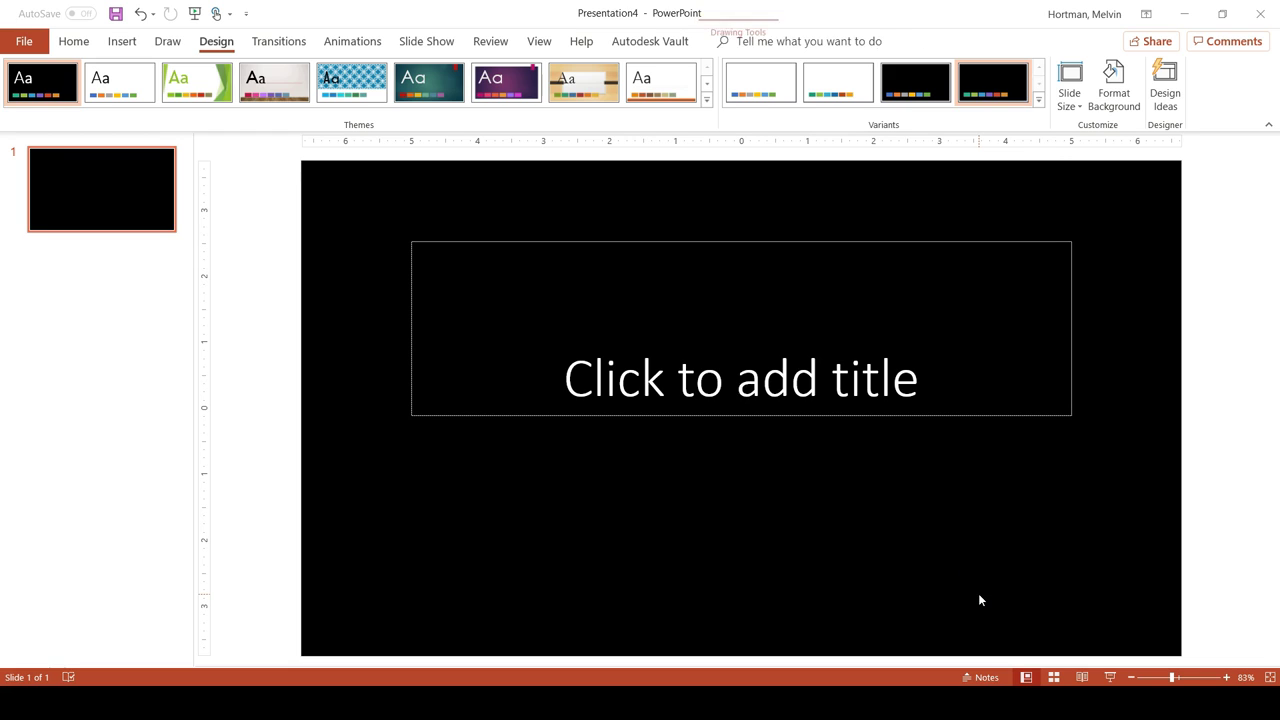
left_click(808, 594)
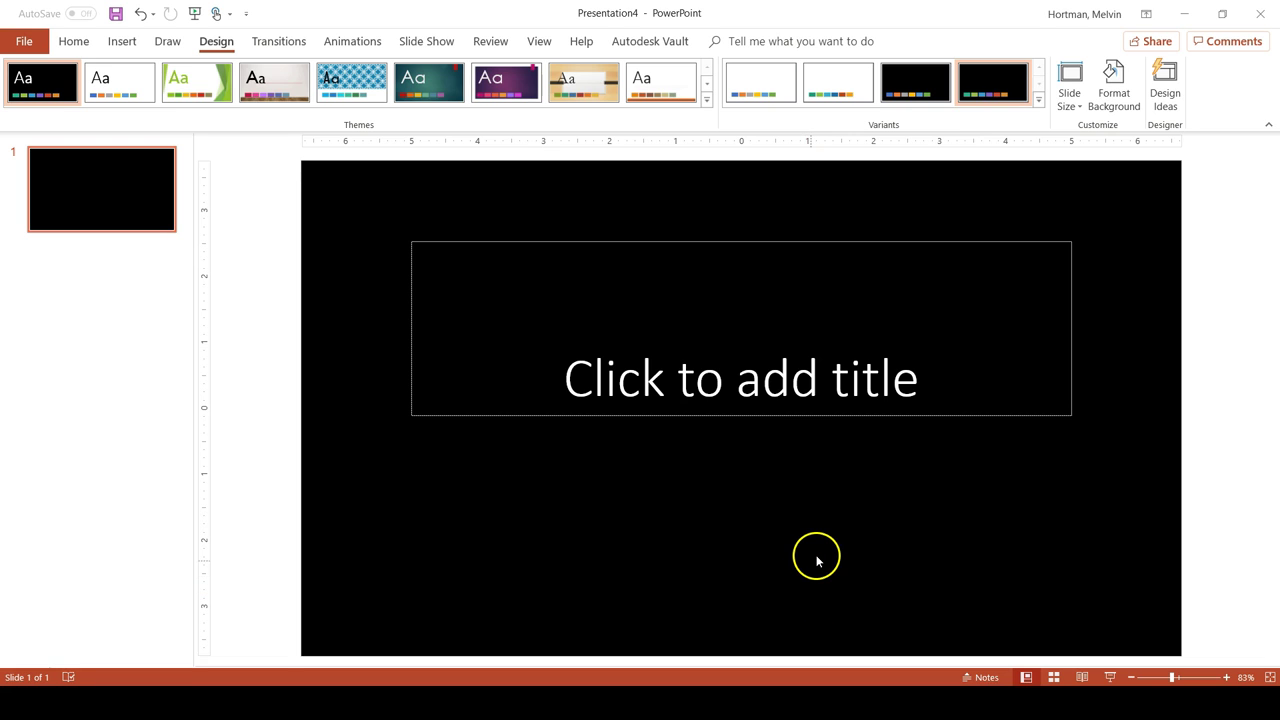
left_click(894, 389)
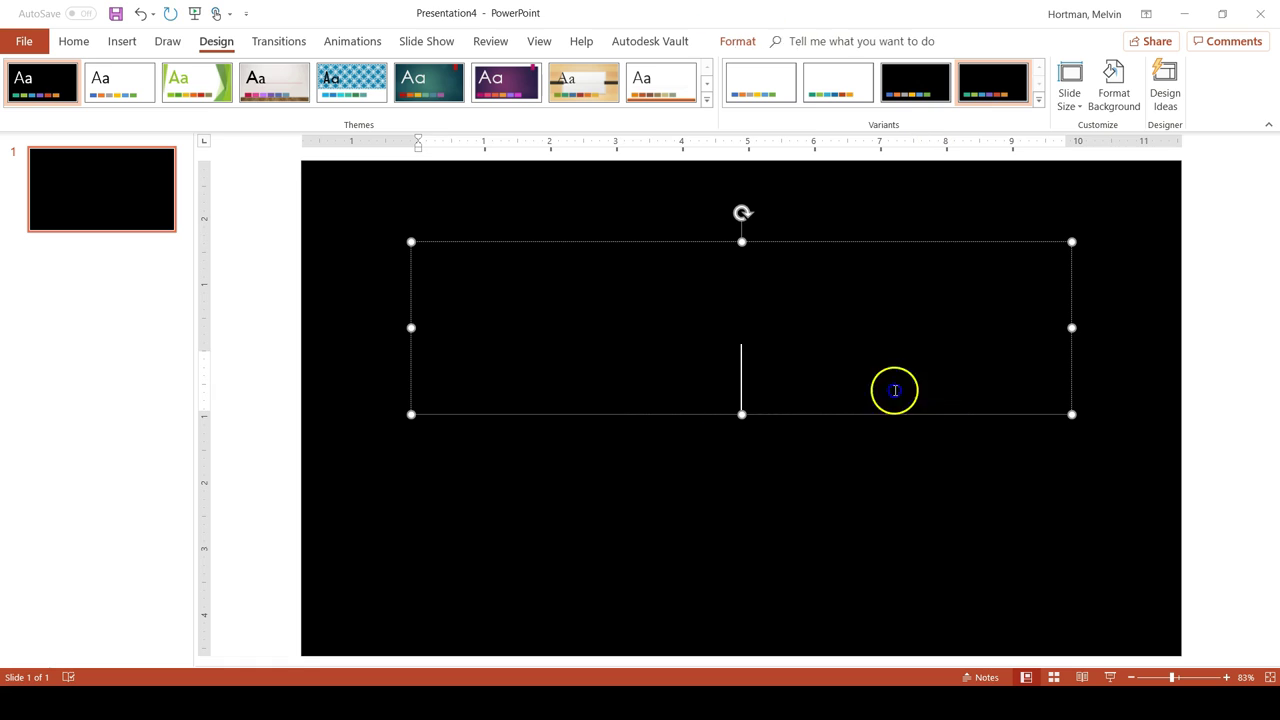
left_click(720, 403)
key("Caps_Lock")
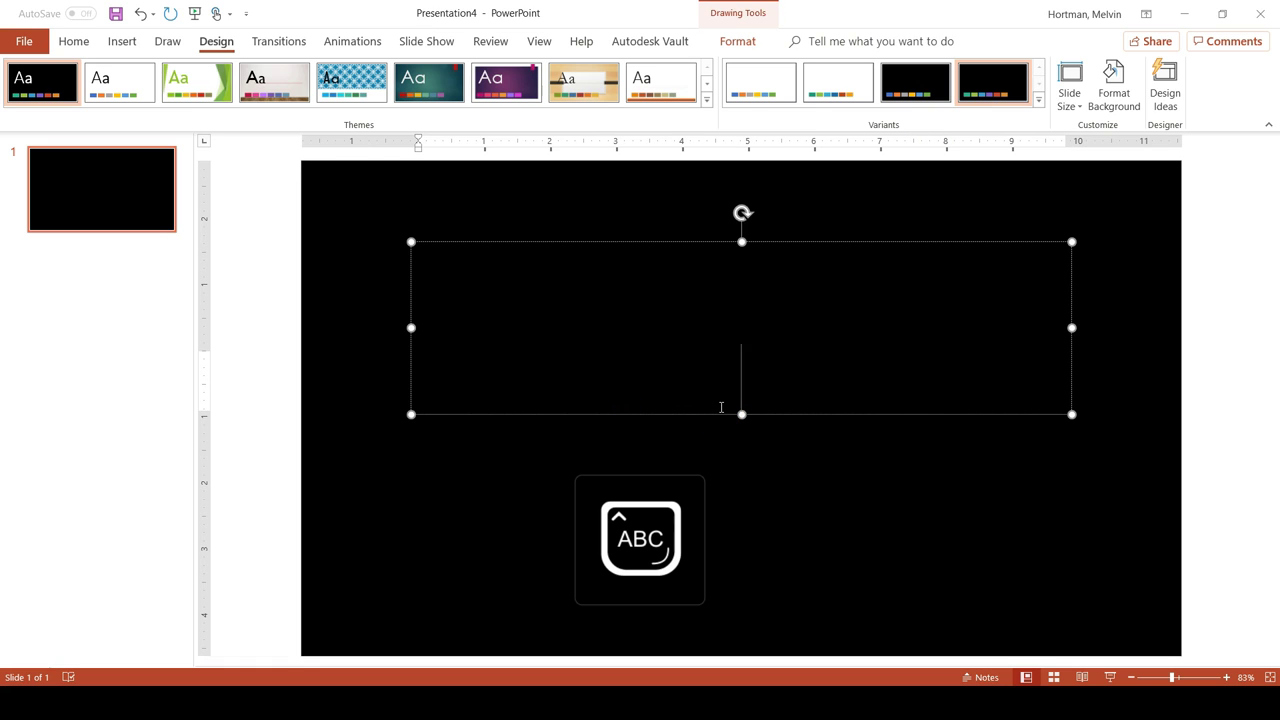
type("CASTER ASSE")
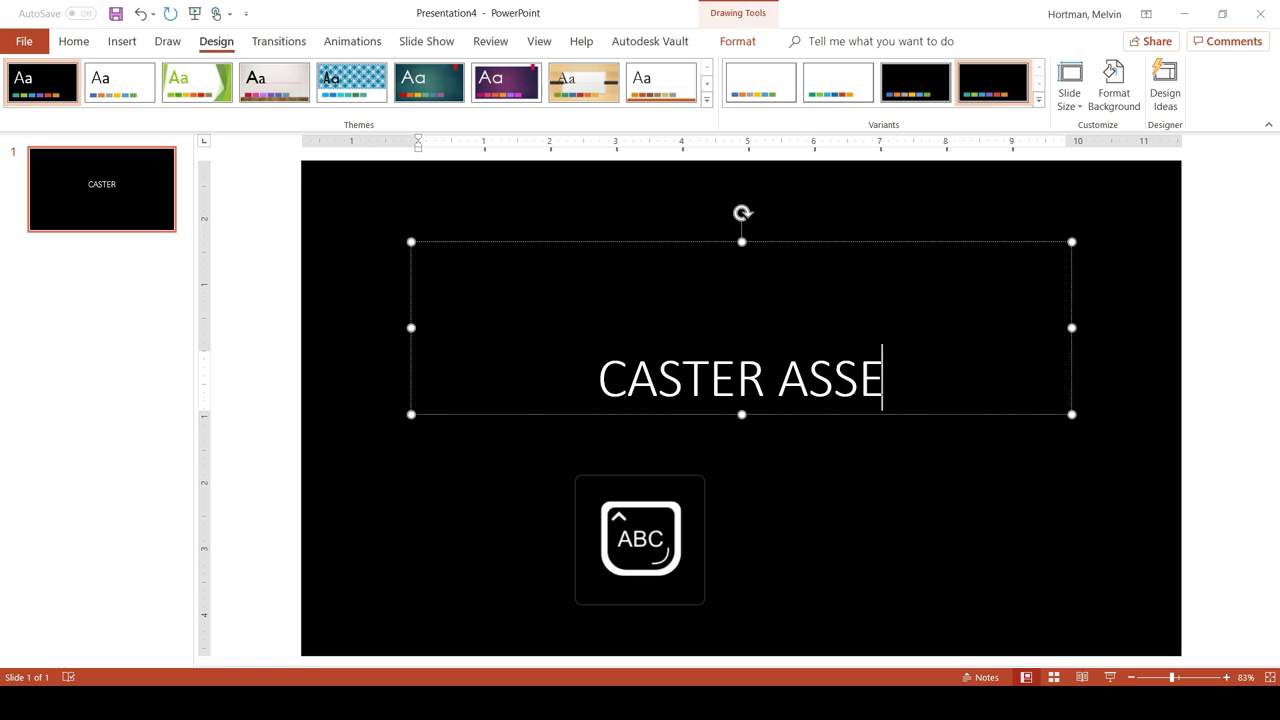
type("MBLY OVERVIEW")
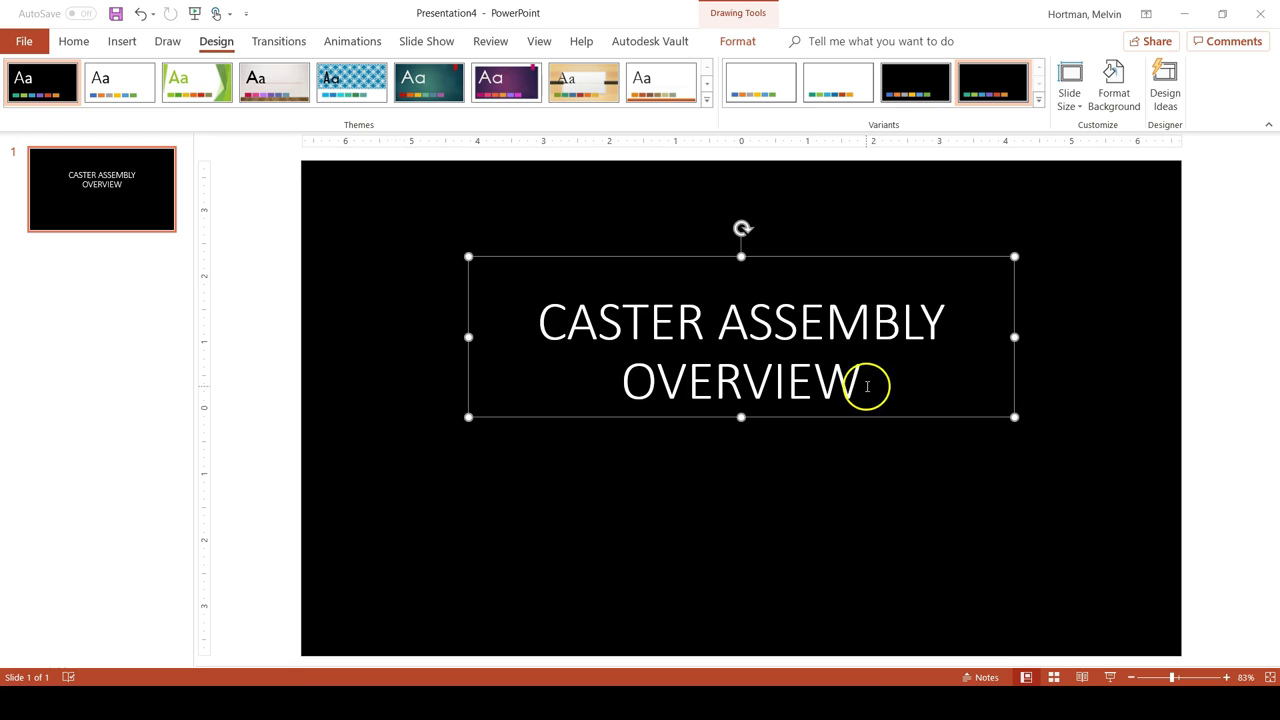
Make the title bold and italic and narrow its box so it wraps onto three lines
left_click_drag(866, 383, 595, 327)
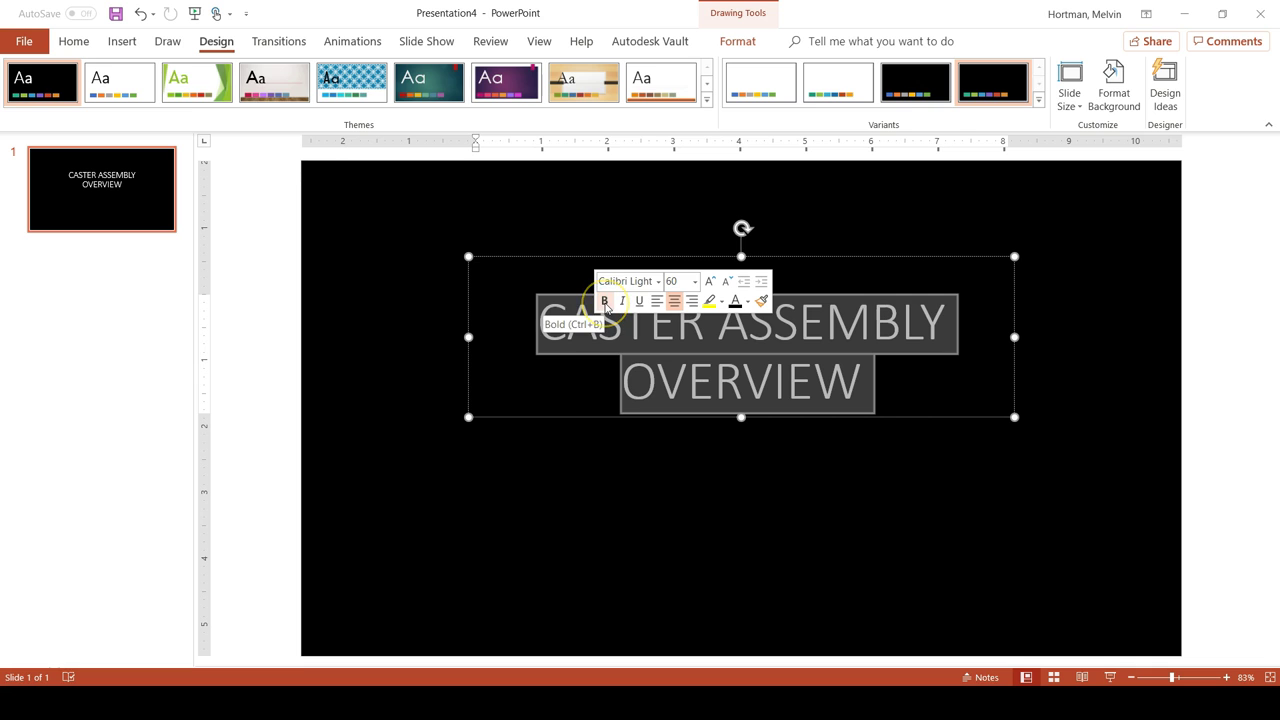
left_click(605, 302)
left_click(622, 301)
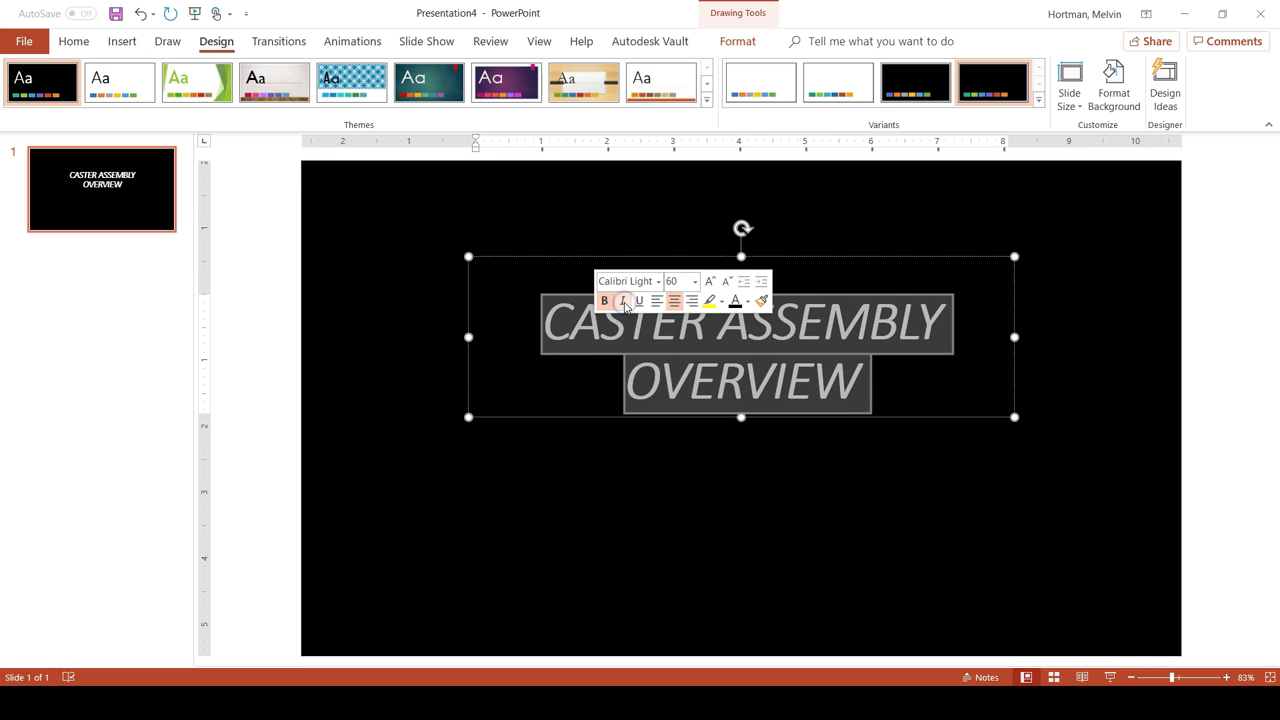
mouse_move(1013, 336)
left_mouse_down()
mouse_move(754, 334)
mouse_move(651, 391)
mouse_move(666, 392)
left_mouse_up()
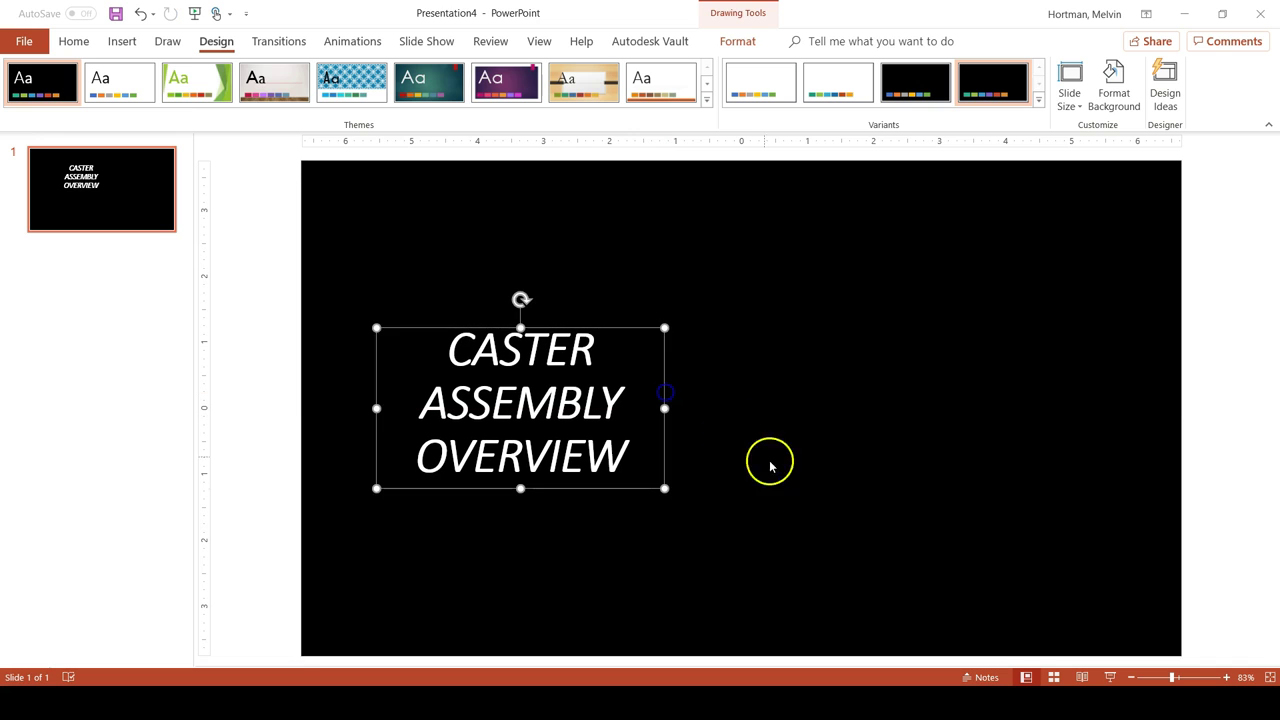
left_click(808, 500)
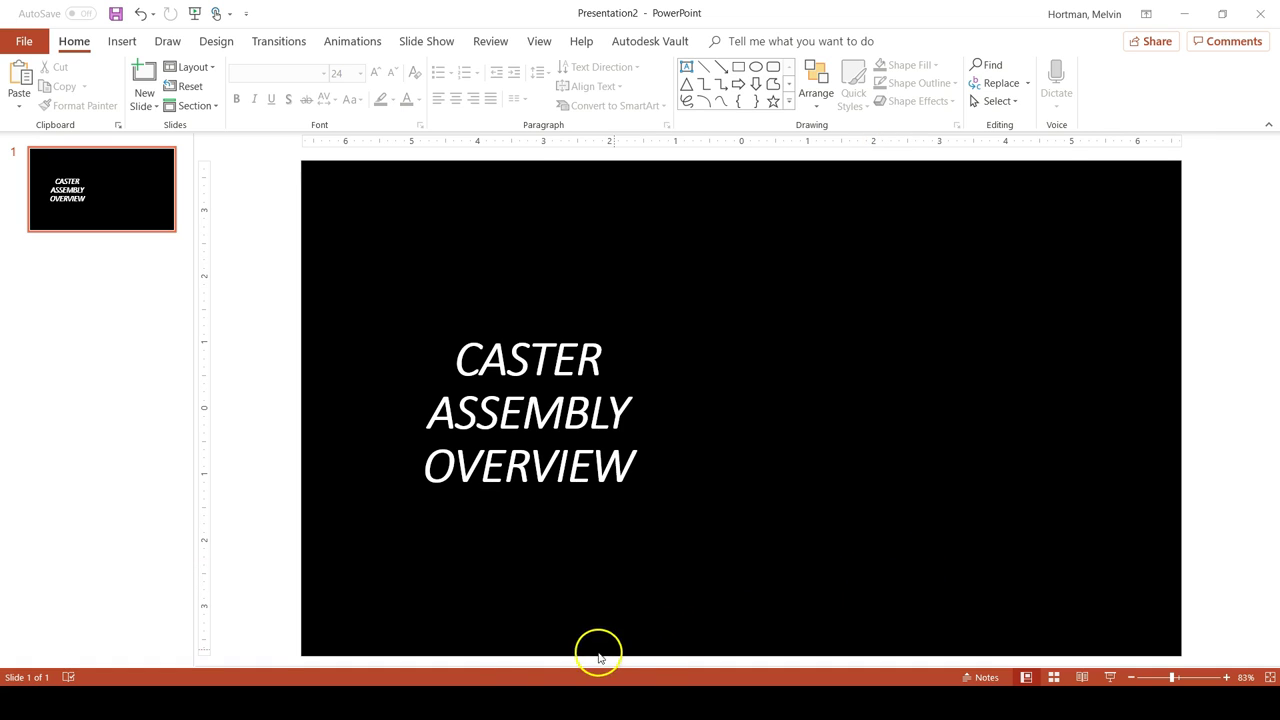
Copy the caster assembly image from the Canvas Design Overview Presentation [60 Minutes] assignment
left_click(600, 705)
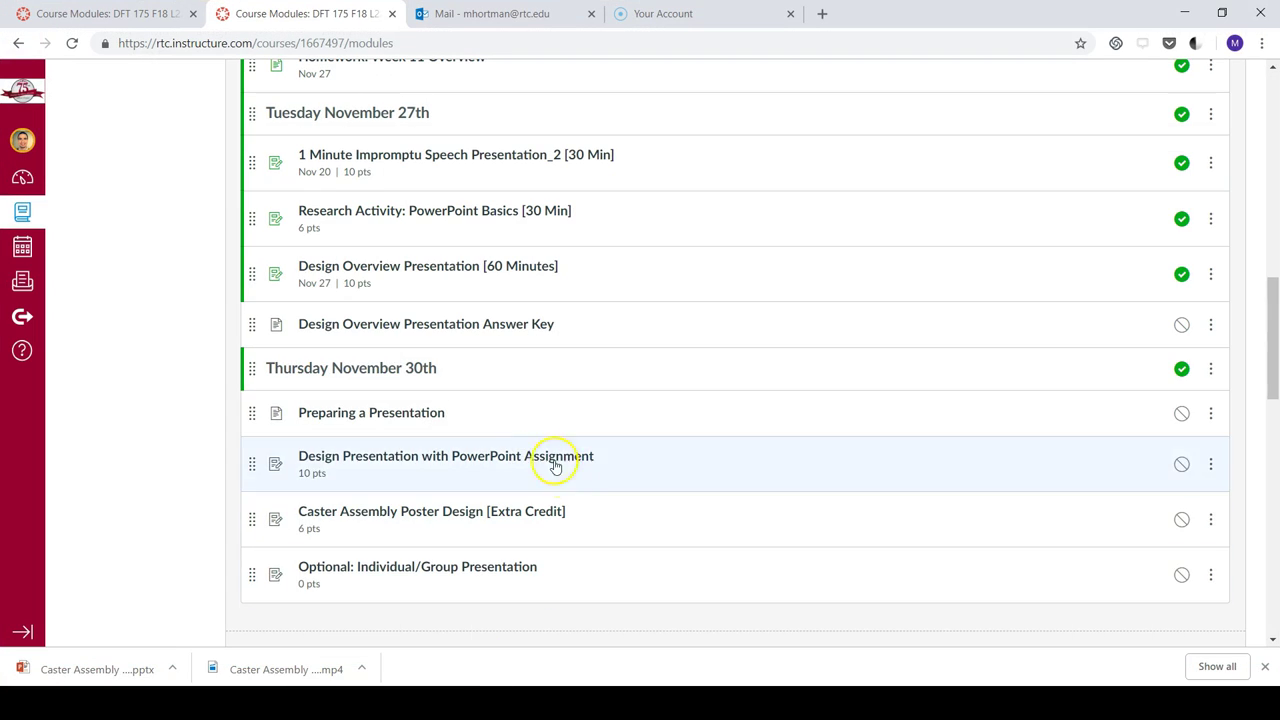
scroll(486, 366, "up", 2)
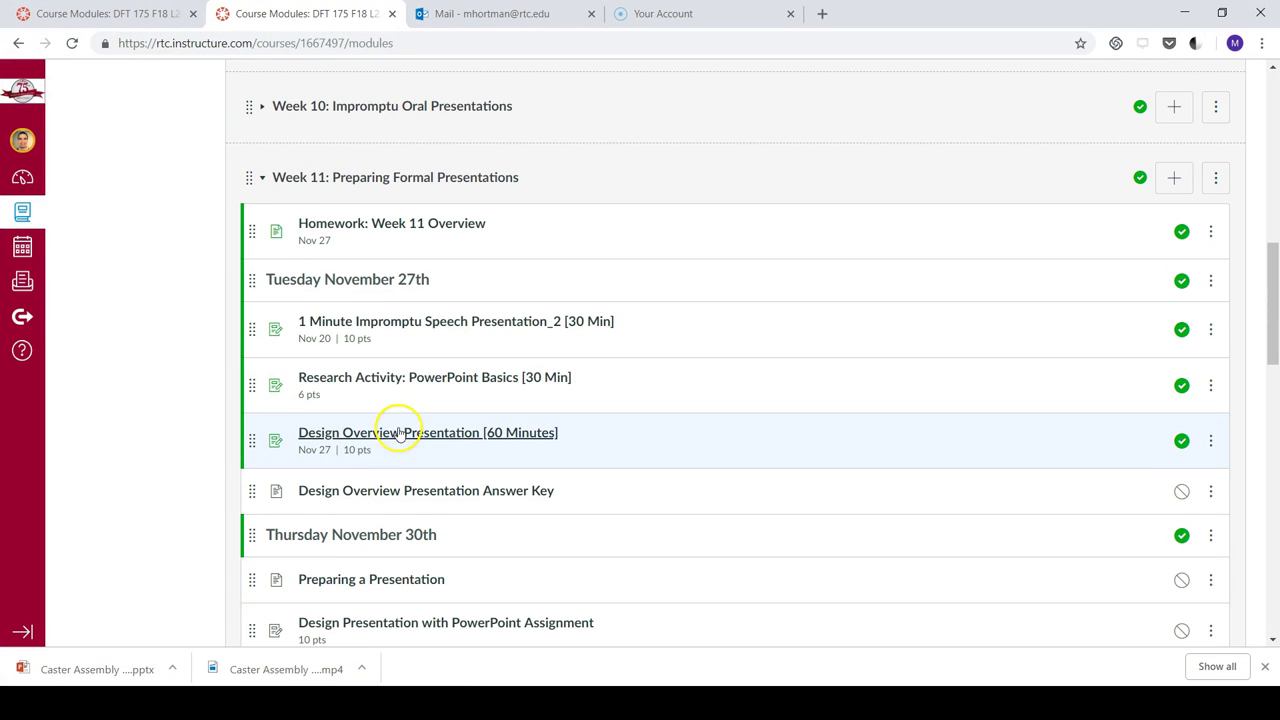
left_click(460, 430)
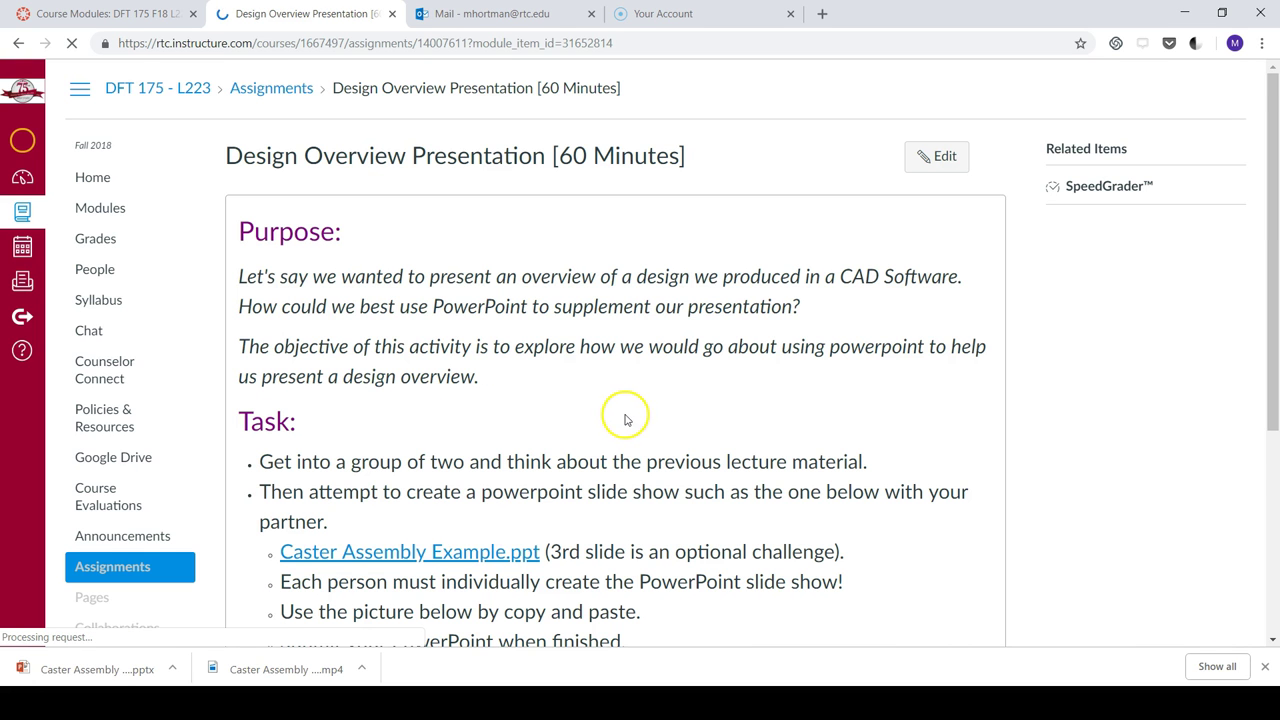
scroll(626, 420, "down", 3)
scroll(633, 420, "down", 3)
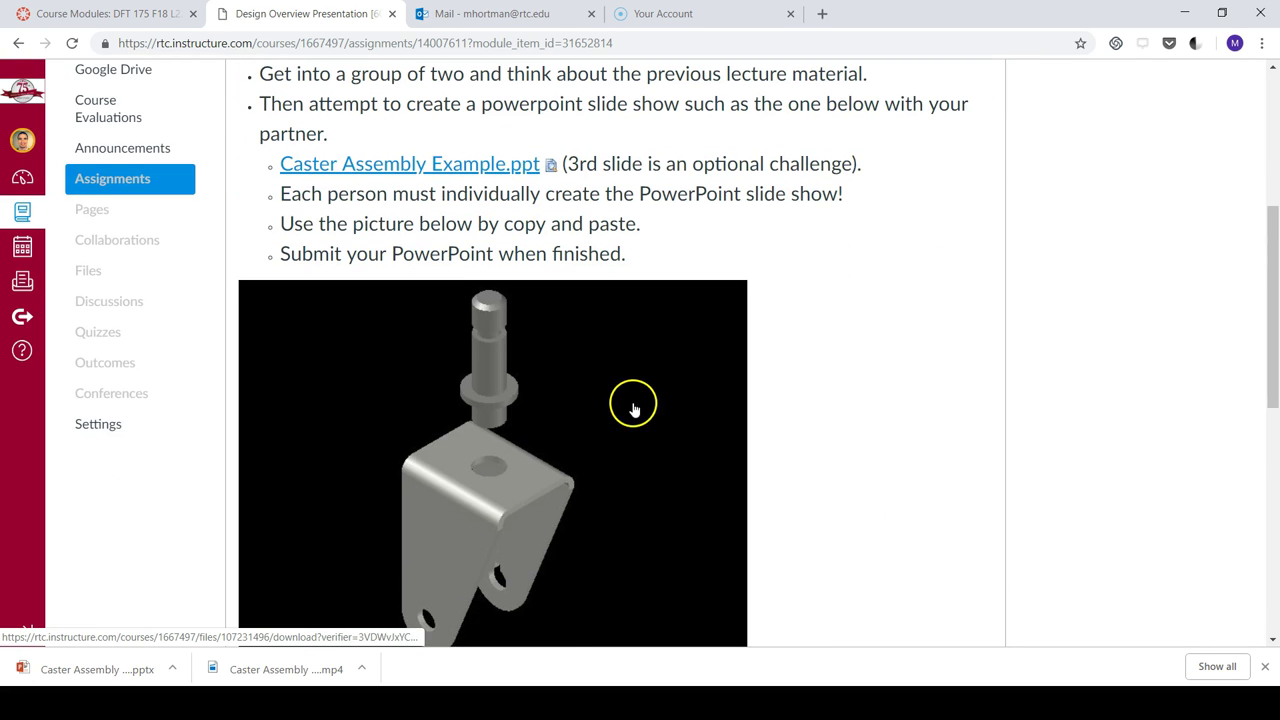
right_click(417, 368)
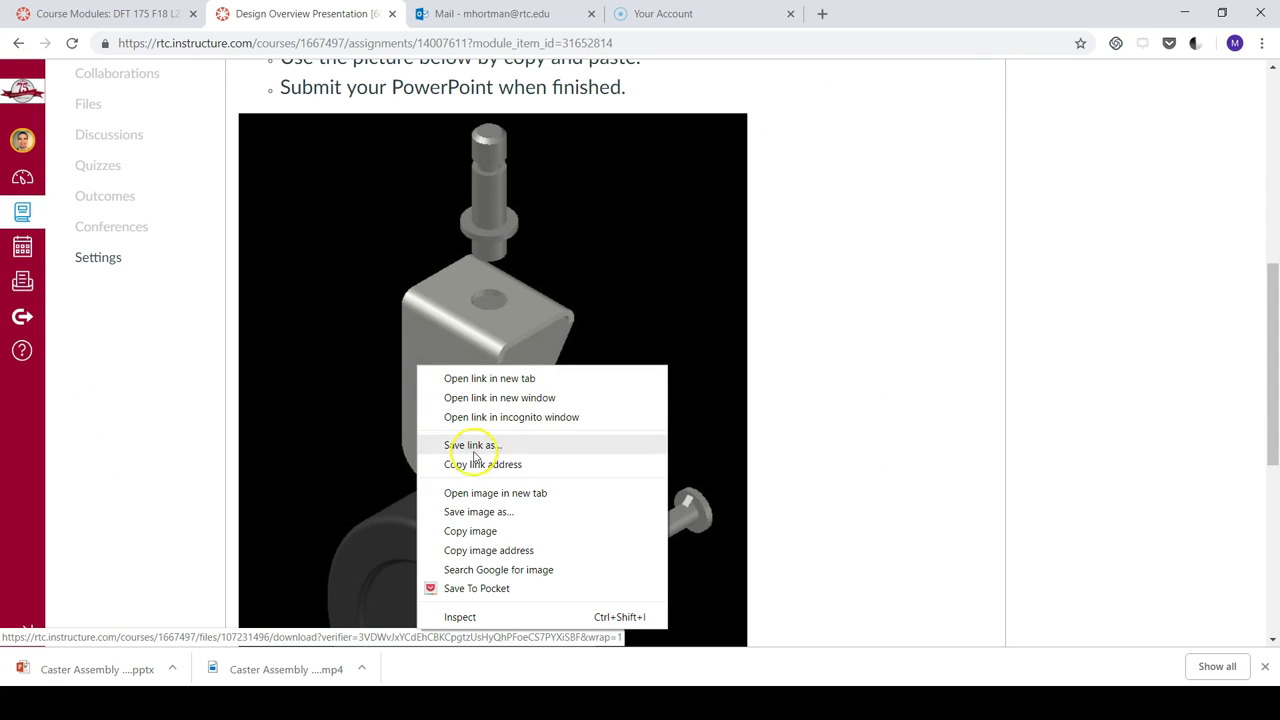
left_click(472, 533)
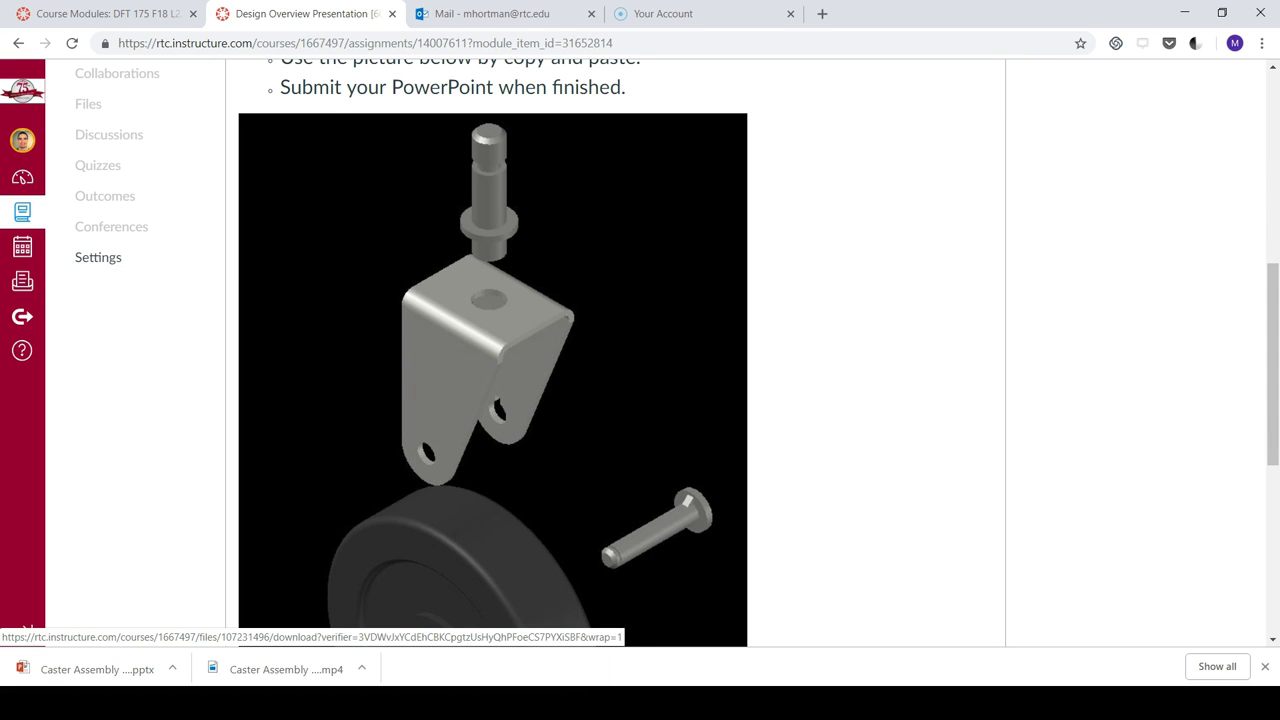
left_click(790, 703)
Back in Presentation2, paste the copied caster image onto the title slide as a Picture
left_click(905, 637)
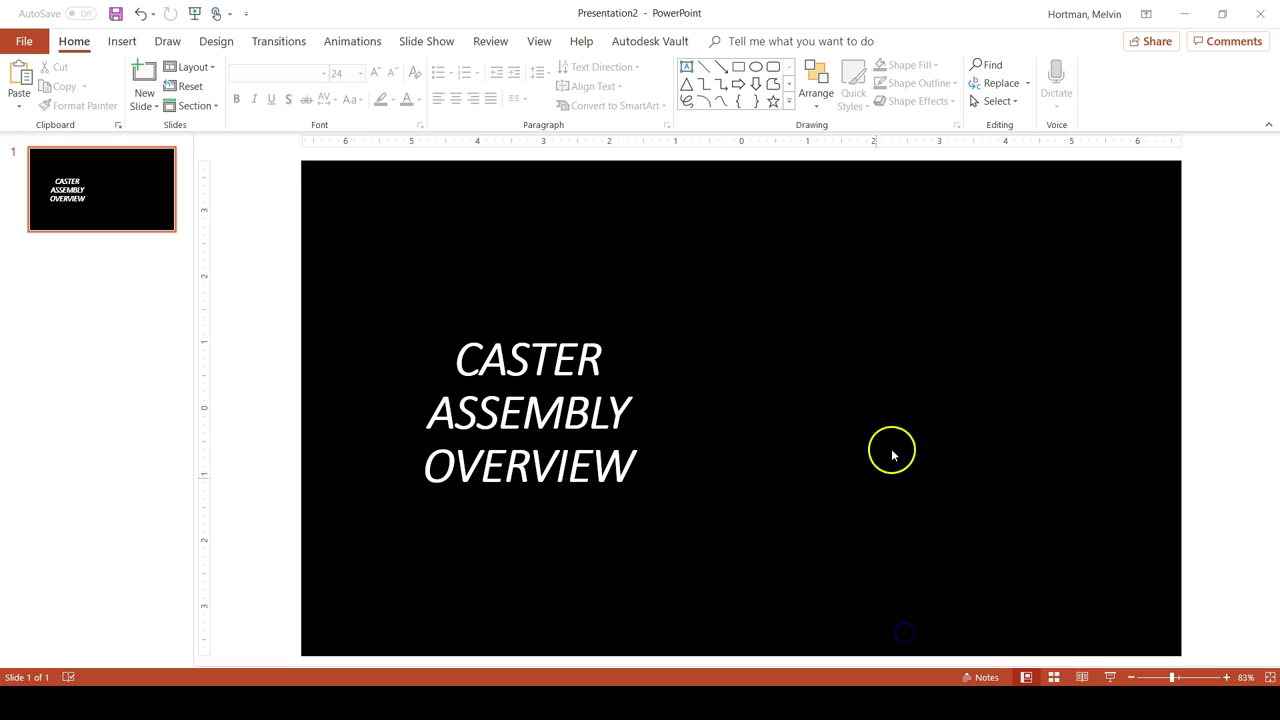
right_click(928, 393)
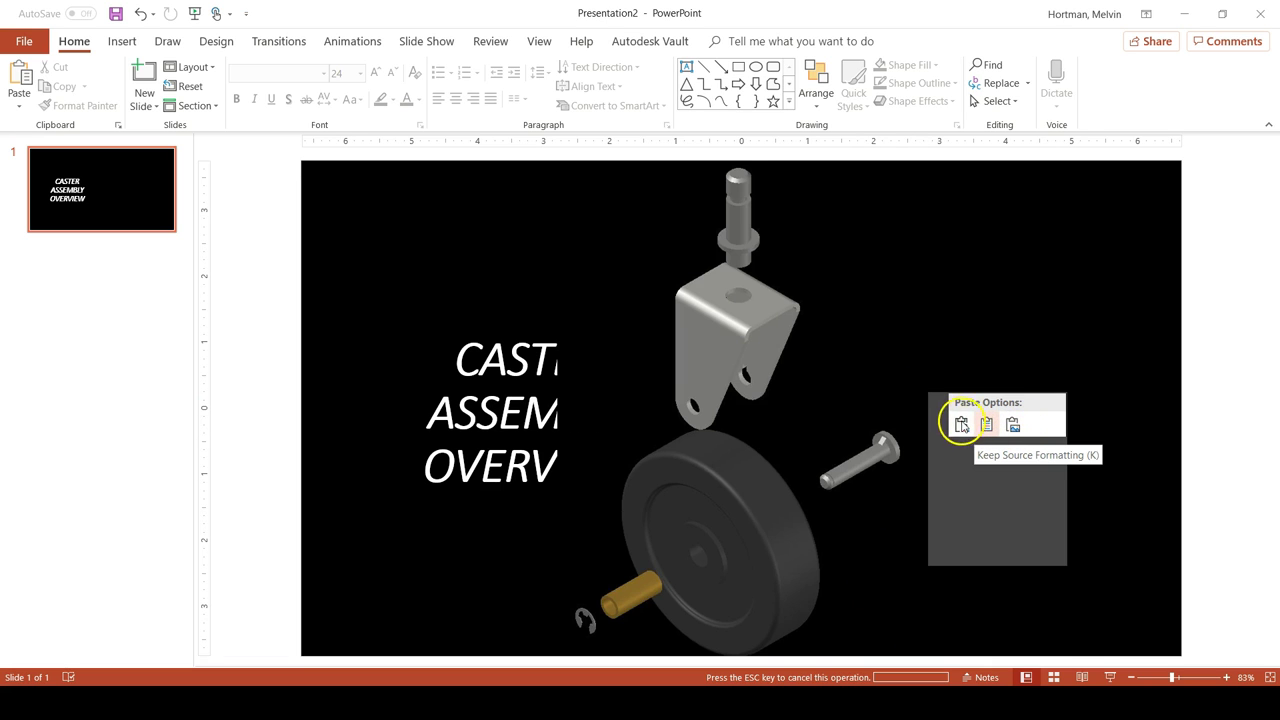
left_click(987, 425)
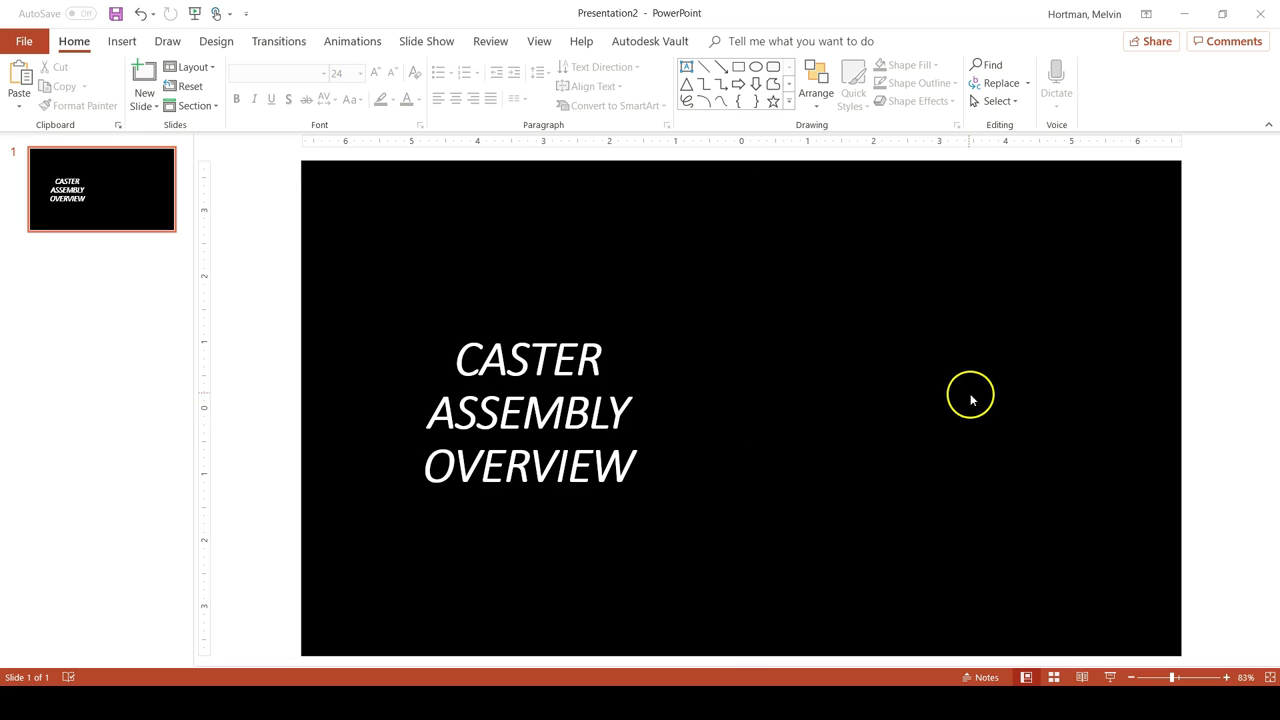
right_click(977, 408)
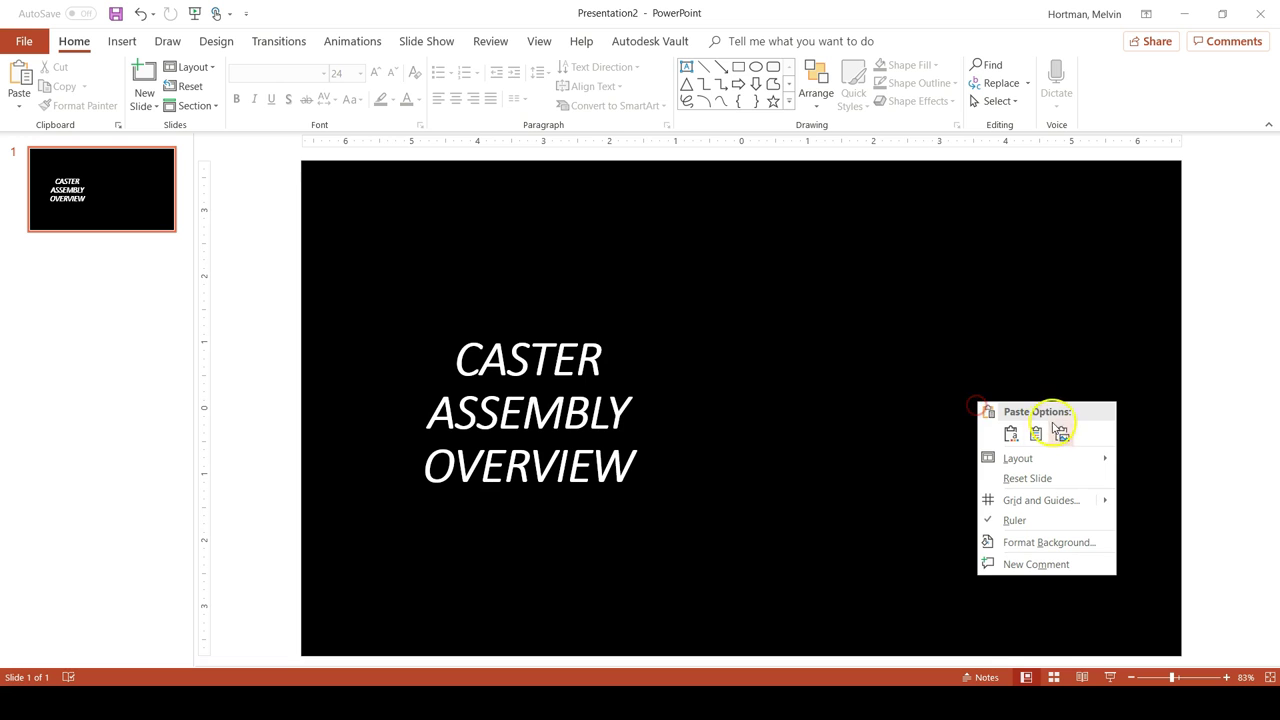
left_click(1062, 433)
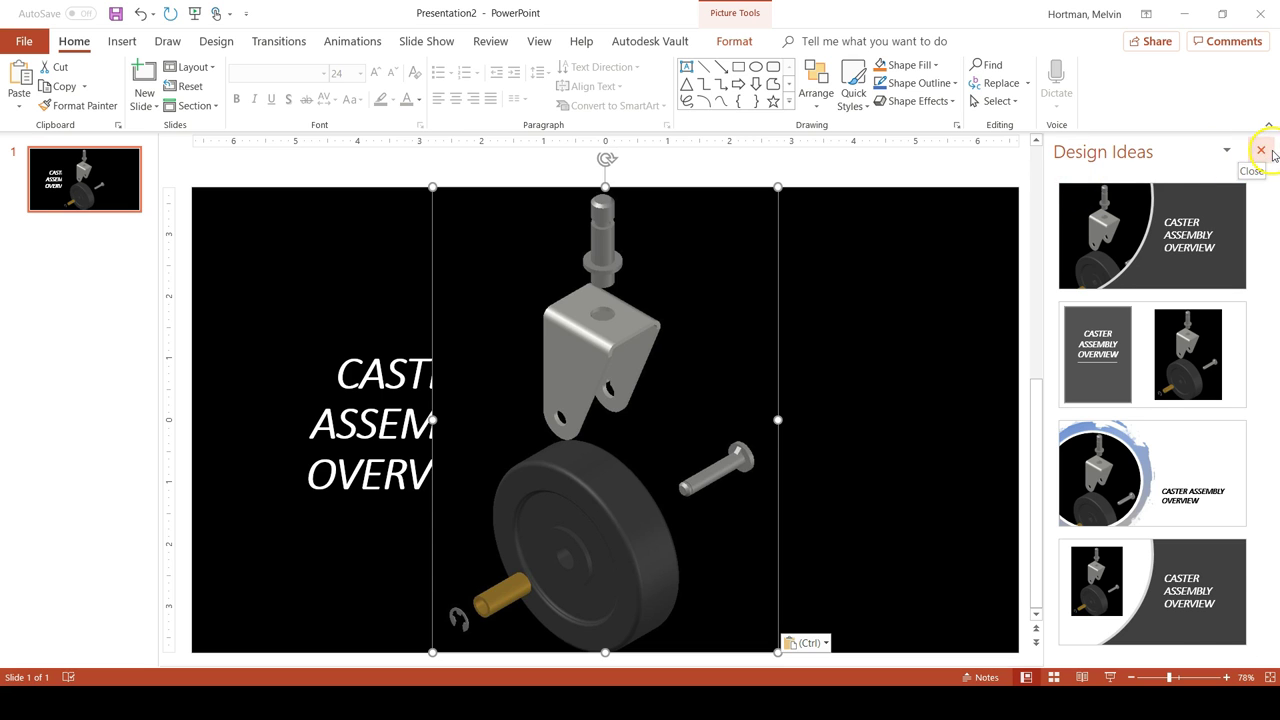
left_click(1261, 151)
Resize the caster picture and position it on the slide's right half, clear of the title
left_click_drag(806, 383, 905, 430)
left_click_drag(702, 208, 786, 288)
left_click_drag(906, 446, 934, 355)
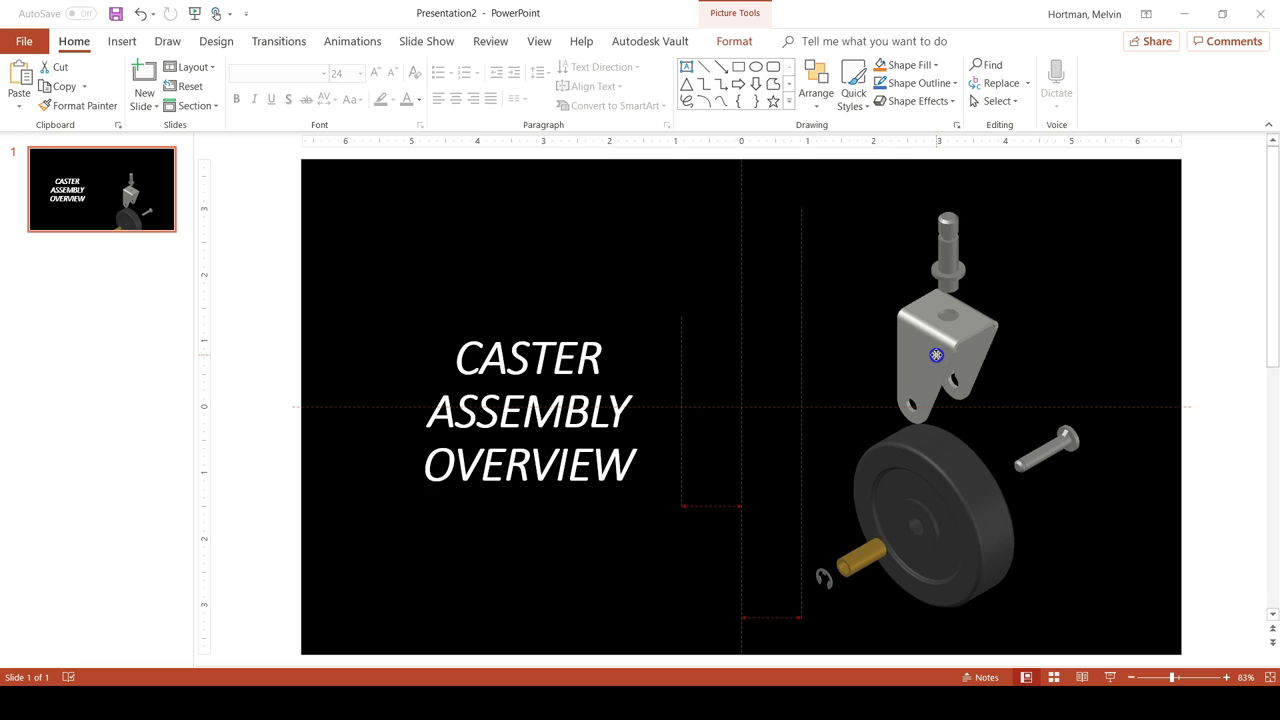
left_click_drag(936, 355, 936, 355)
left_click_drag(803, 207, 780, 182)
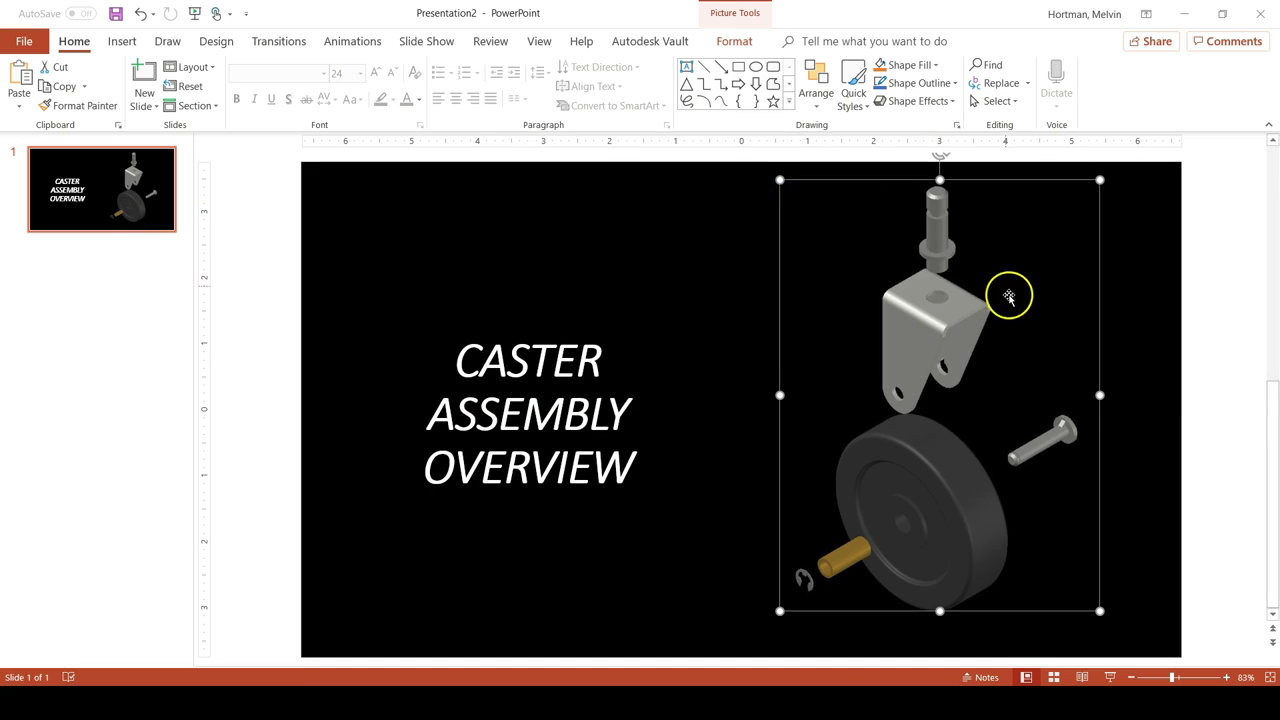
left_click_drag(954, 371, 997, 392)
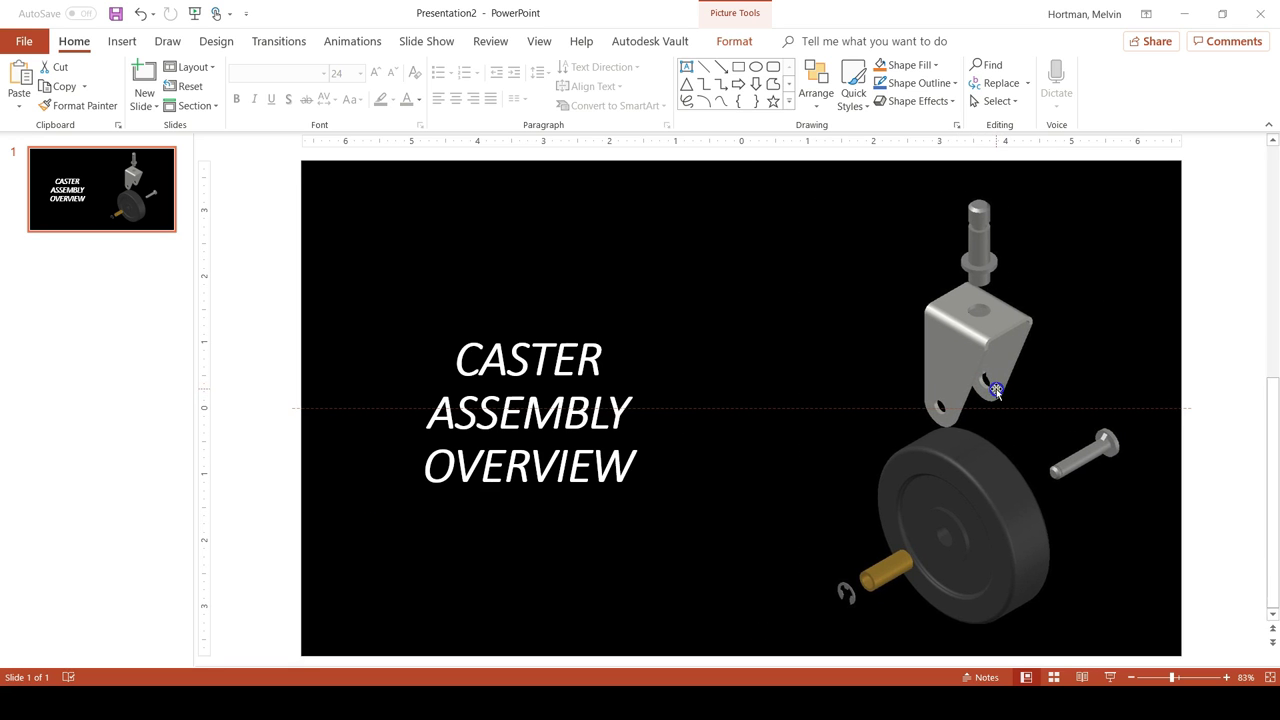
left_click(763, 326)
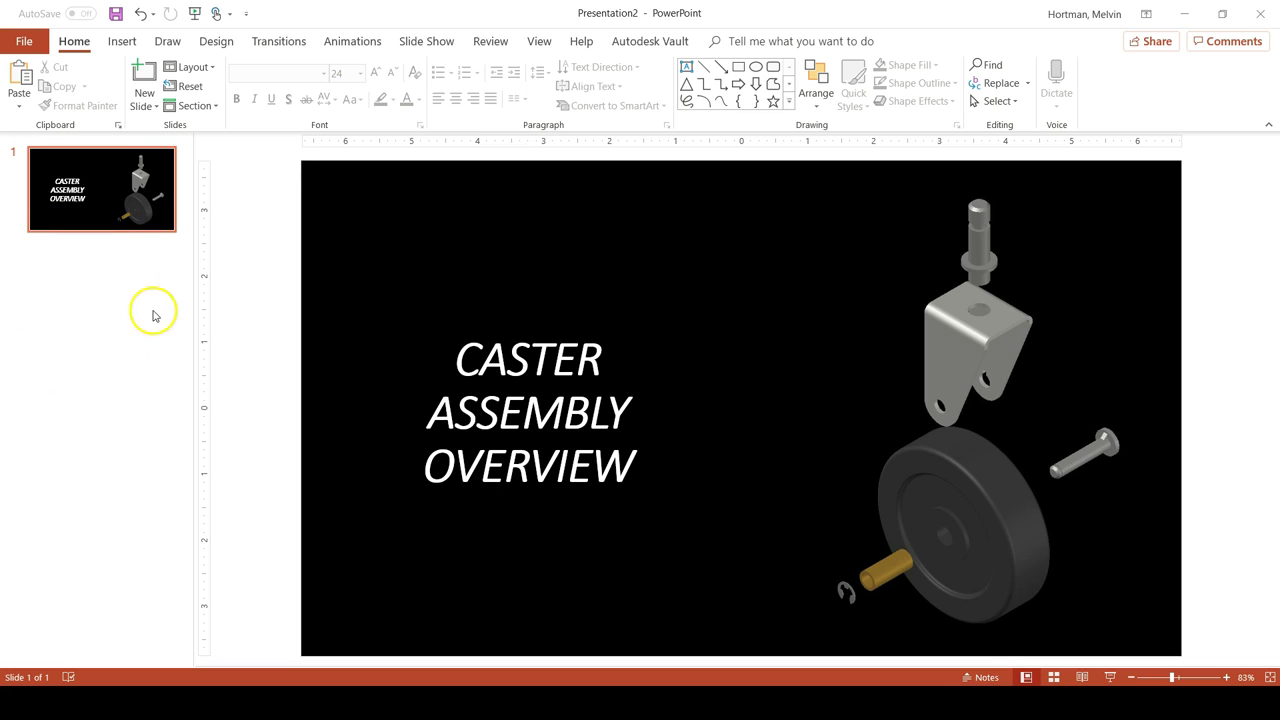
Duplicate slide 1 with Duplicate Slide to create an identical slide 2
right_click(94, 191)
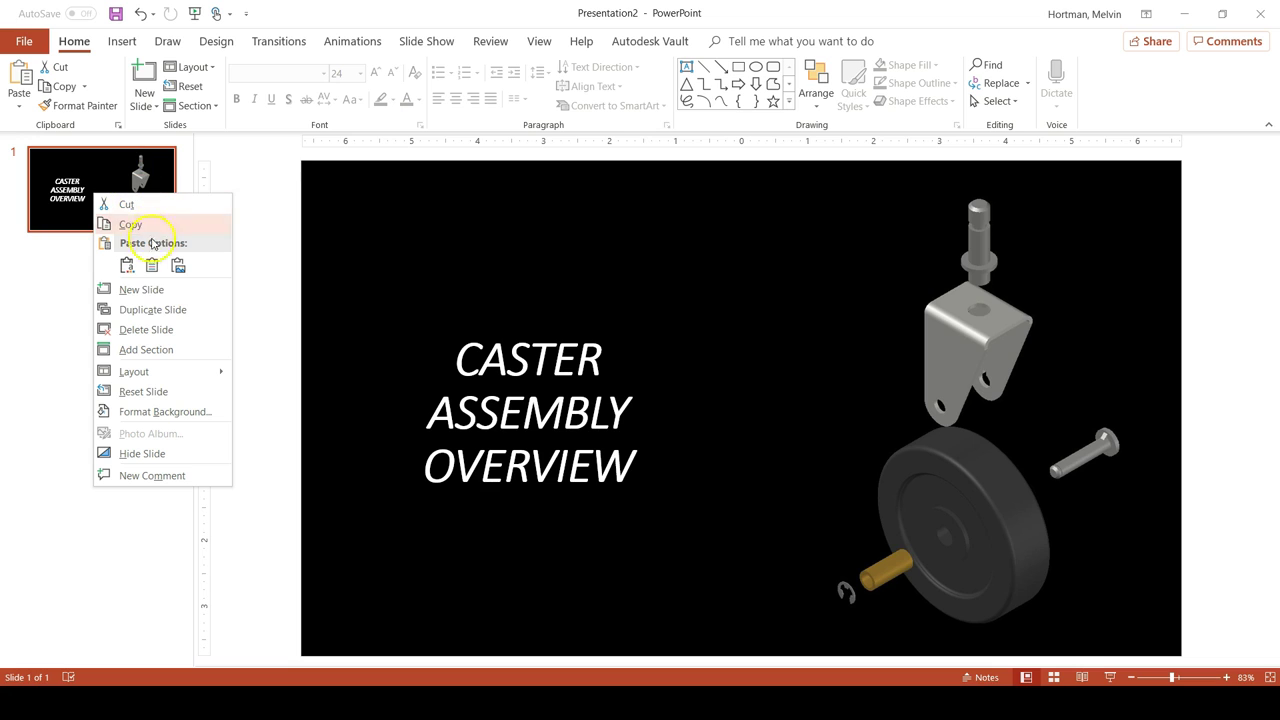
left_click(168, 311)
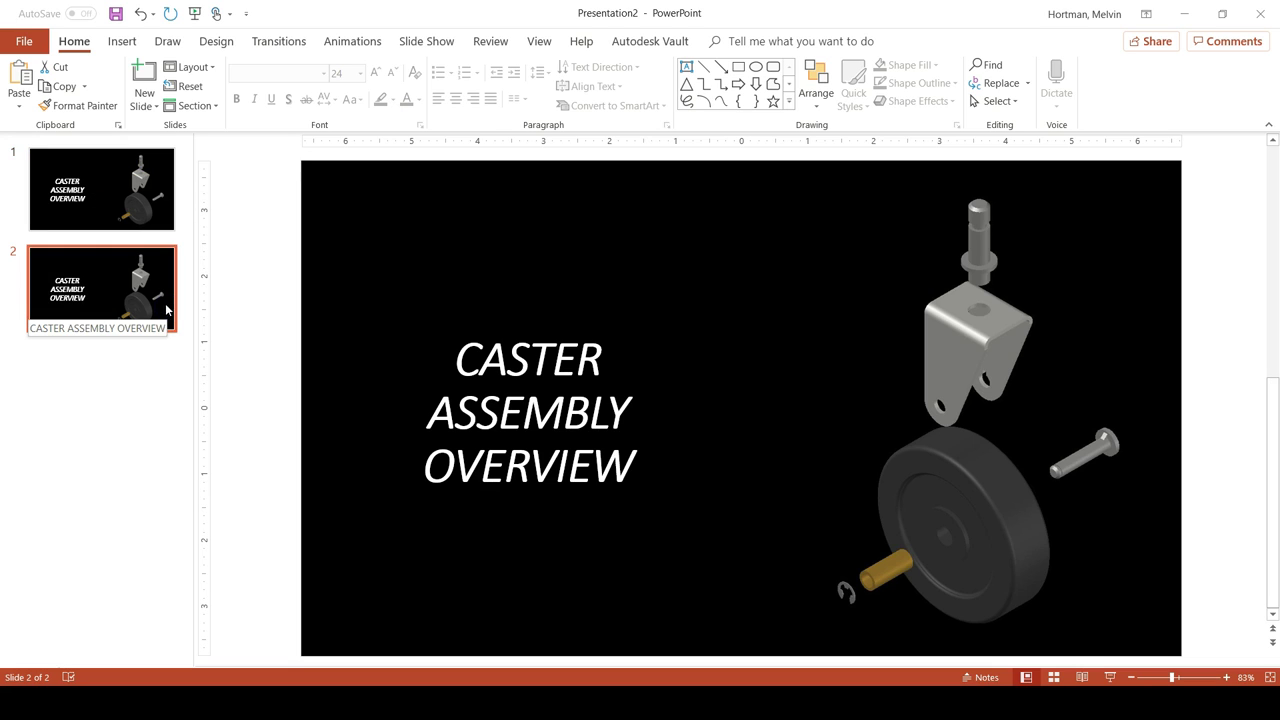
On slide 2, move the title to the top-right corner and the caster picture to the left
left_click(96, 297)
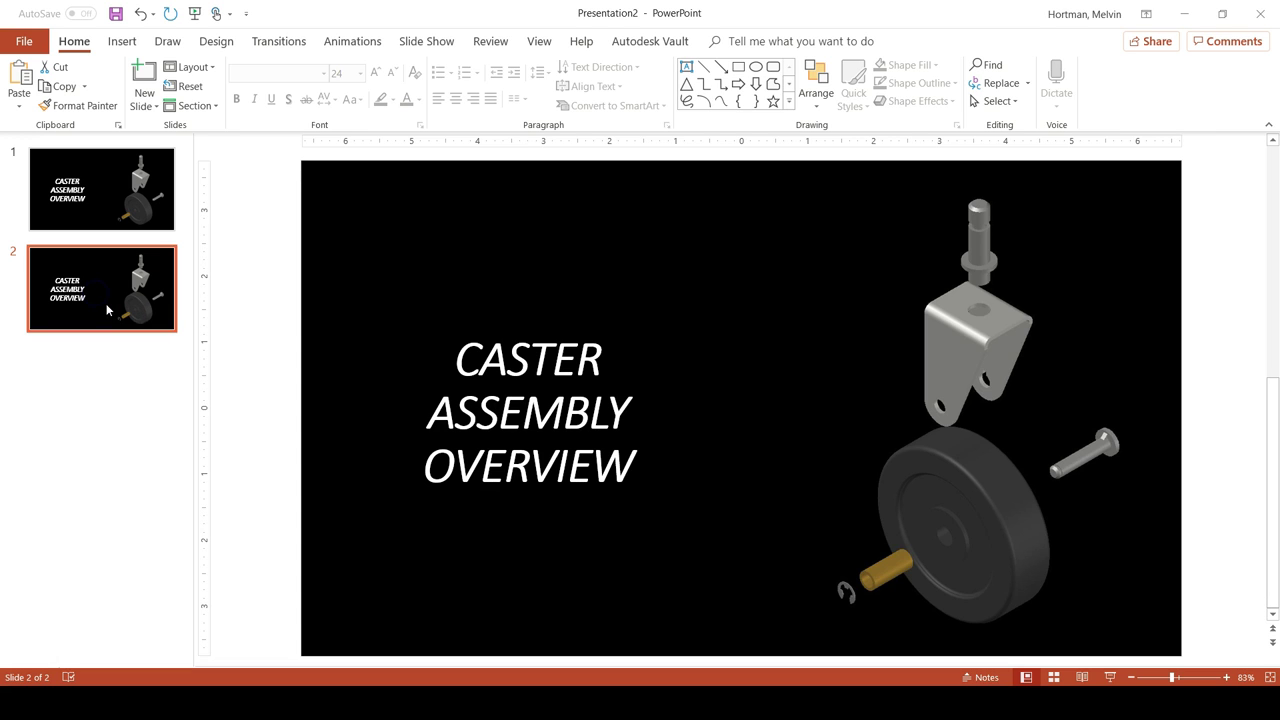
left_click(527, 362)
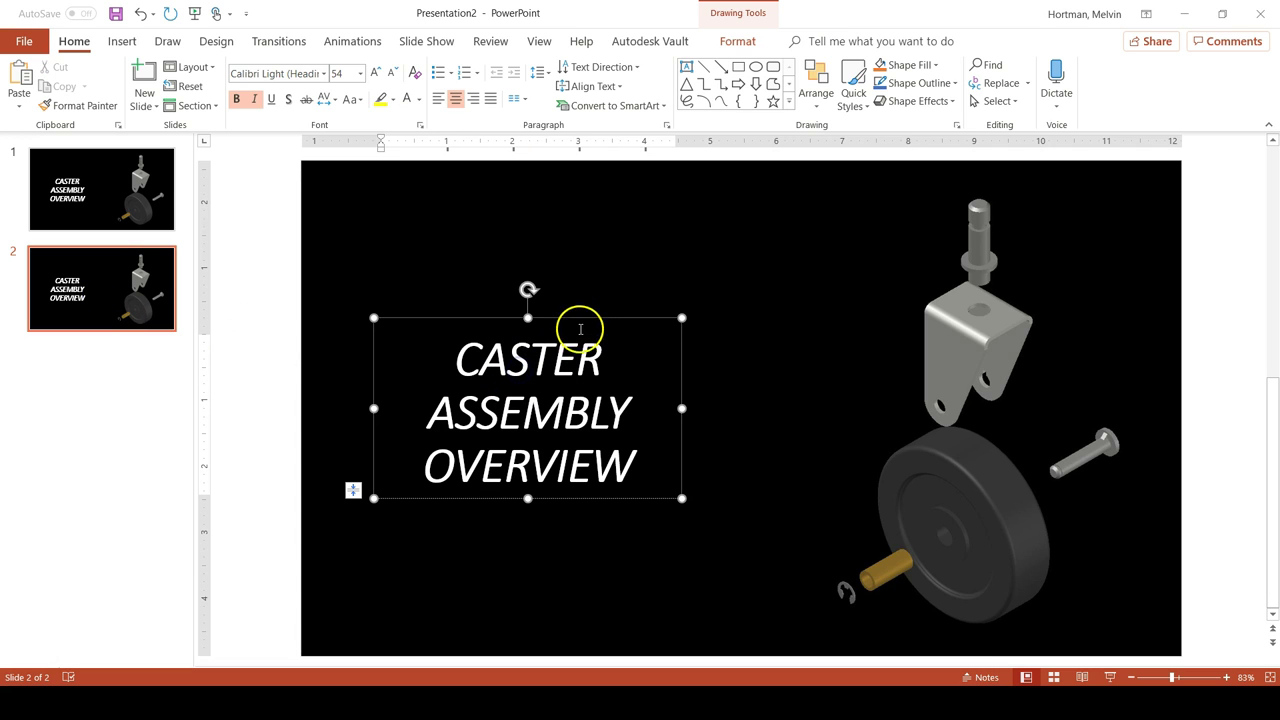
left_click_drag(581, 320, 1016, 196)
left_click(1083, 455)
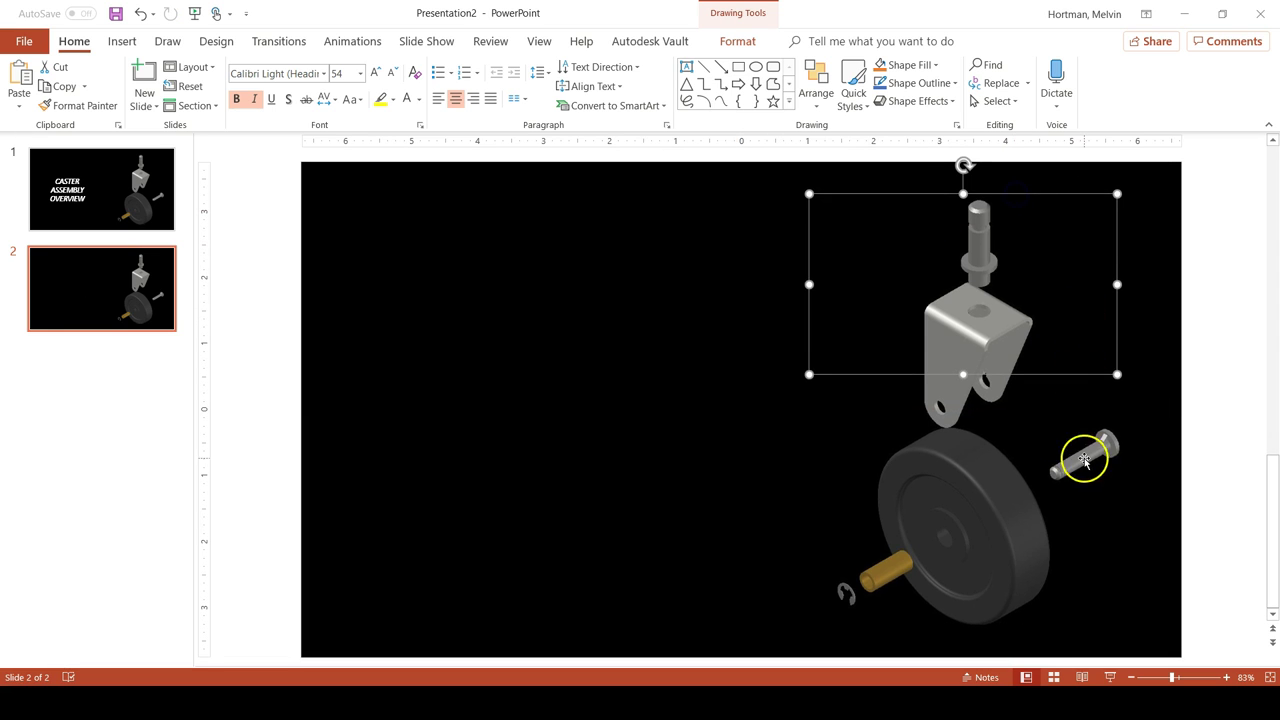
mouse_move(1083, 455)
left_mouse_down()
mouse_move(994, 414)
mouse_move(595, 416)
left_mouse_up()
left_click(1043, 294)
left_click_drag(1034, 191, 1064, 177)
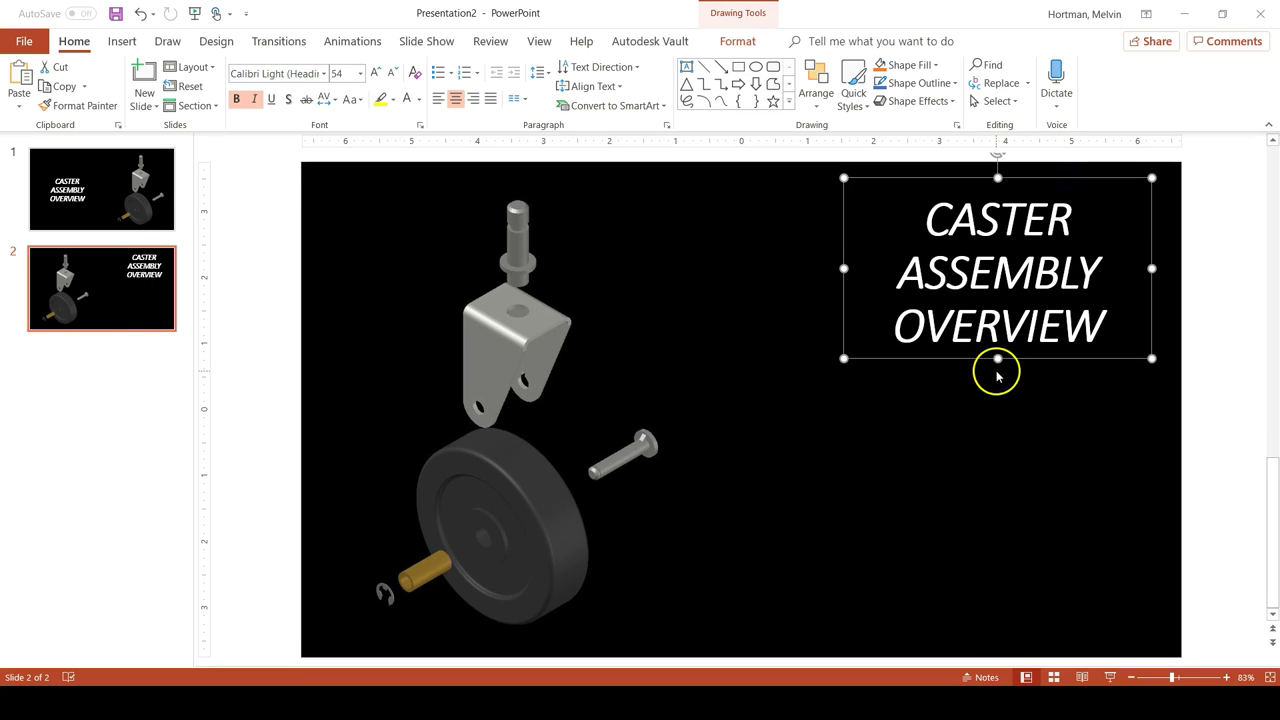
left_click_drag(1108, 320, 907, 335)
Delete OVERVIEW from slide 2's title and shorten the title box
key("BackSpace")
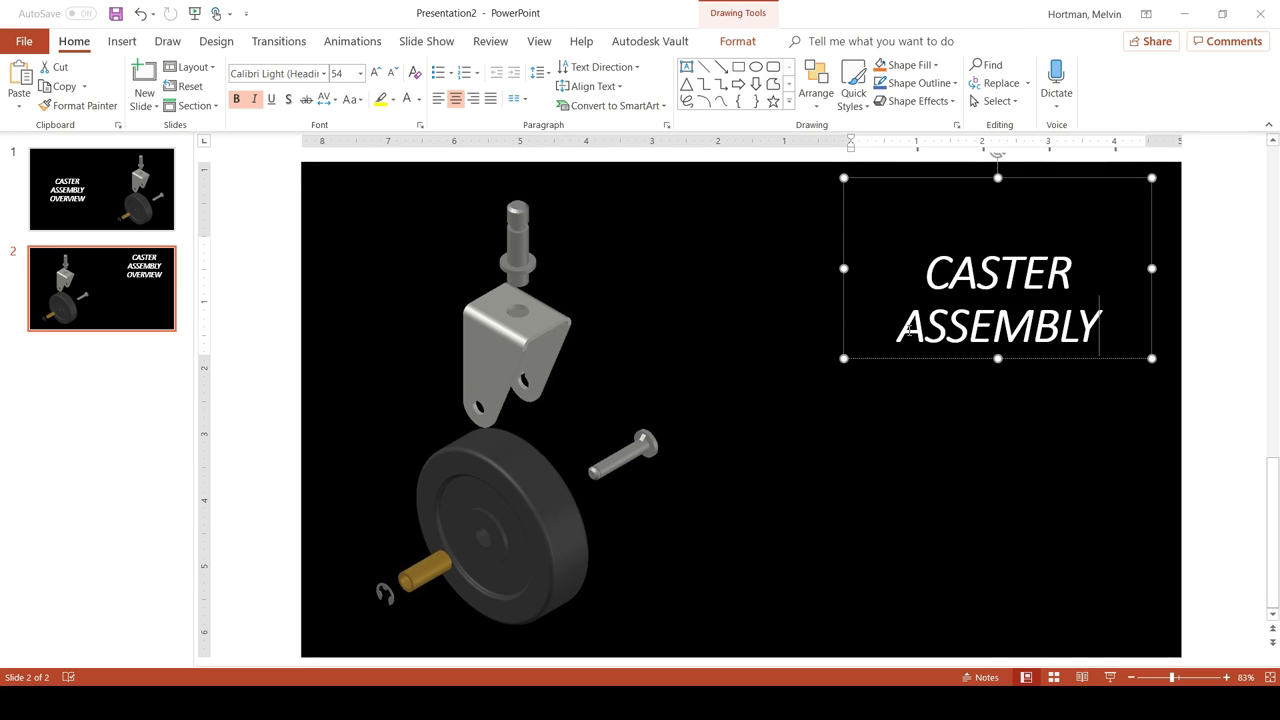
left_click(997, 358)
mouse_move(997, 358)
left_mouse_down()
mouse_move(994, 254)
mouse_move(999, 287)
left_mouse_up()
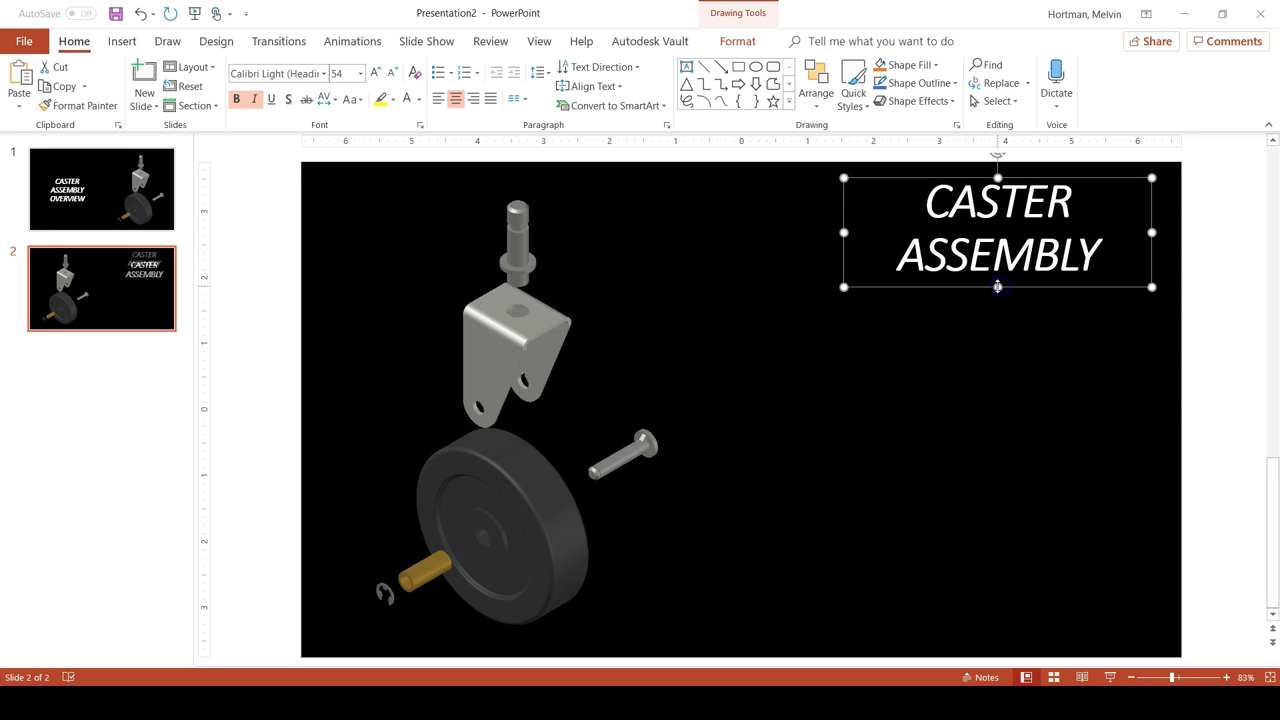
left_click(1099, 257)
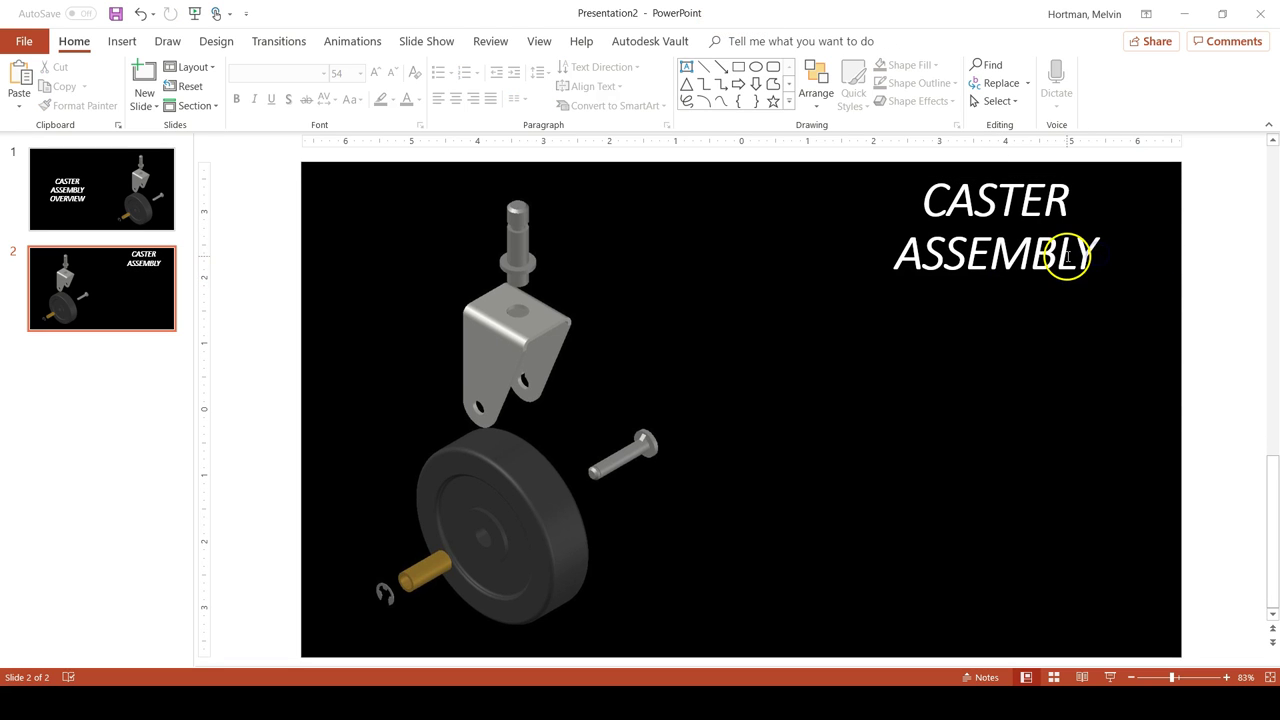
Reduce the CASTER ASSEMBLY title to 36 pt and move it up near the top-right corner
triple_click(1068, 257)
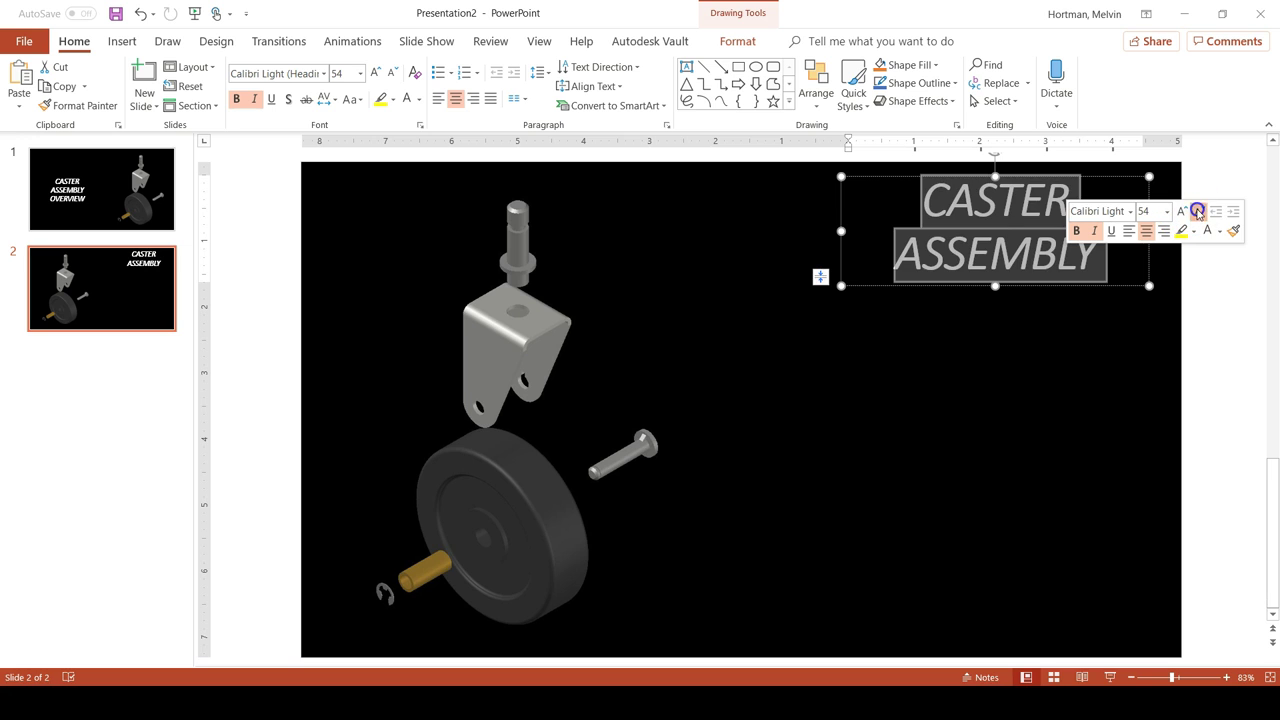
left_click(1199, 212)
left_click(1199, 212)
left_click(1200, 212)
left_click(1200, 212)
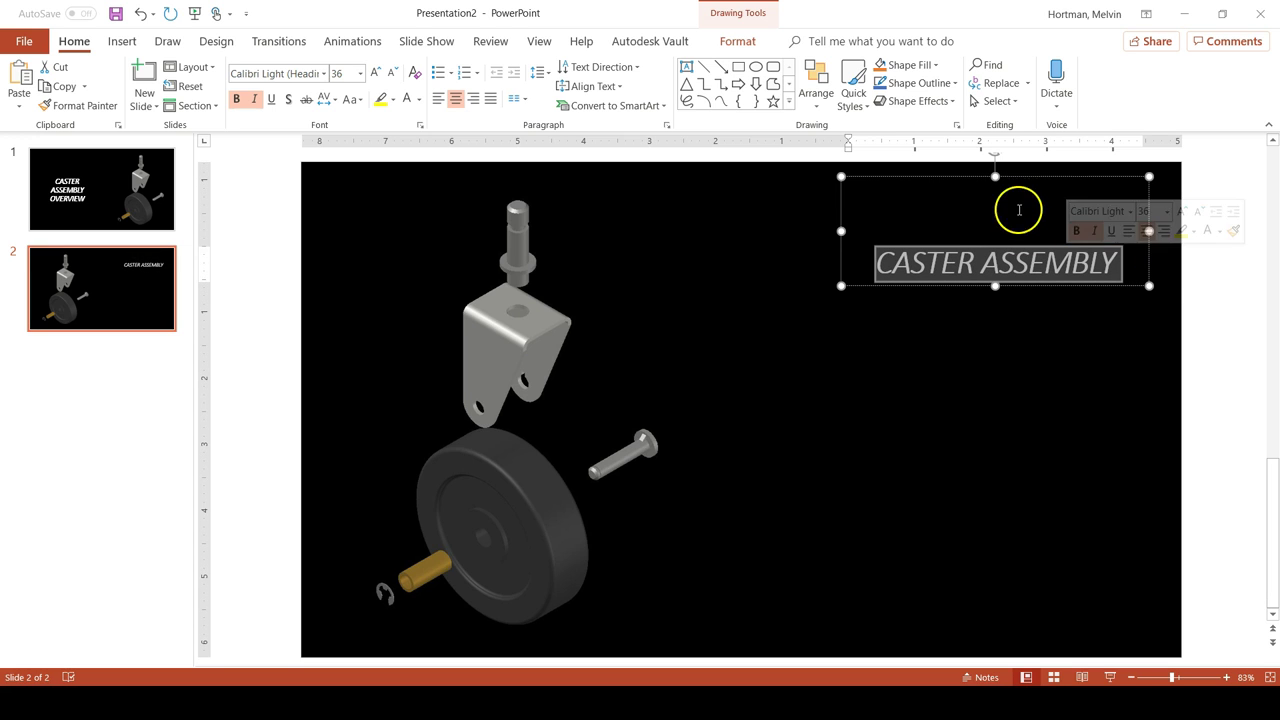
left_click_drag(994, 176, 1008, 237)
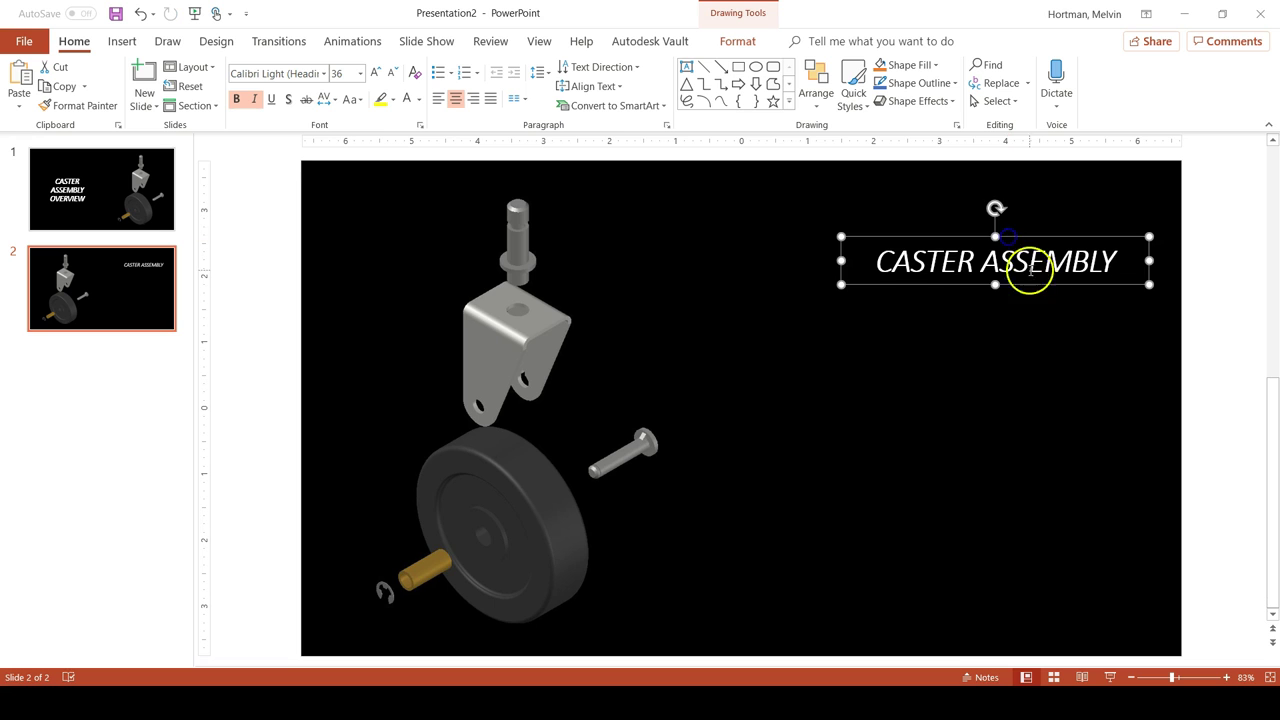
left_click_drag(1041, 289, 1037, 242)
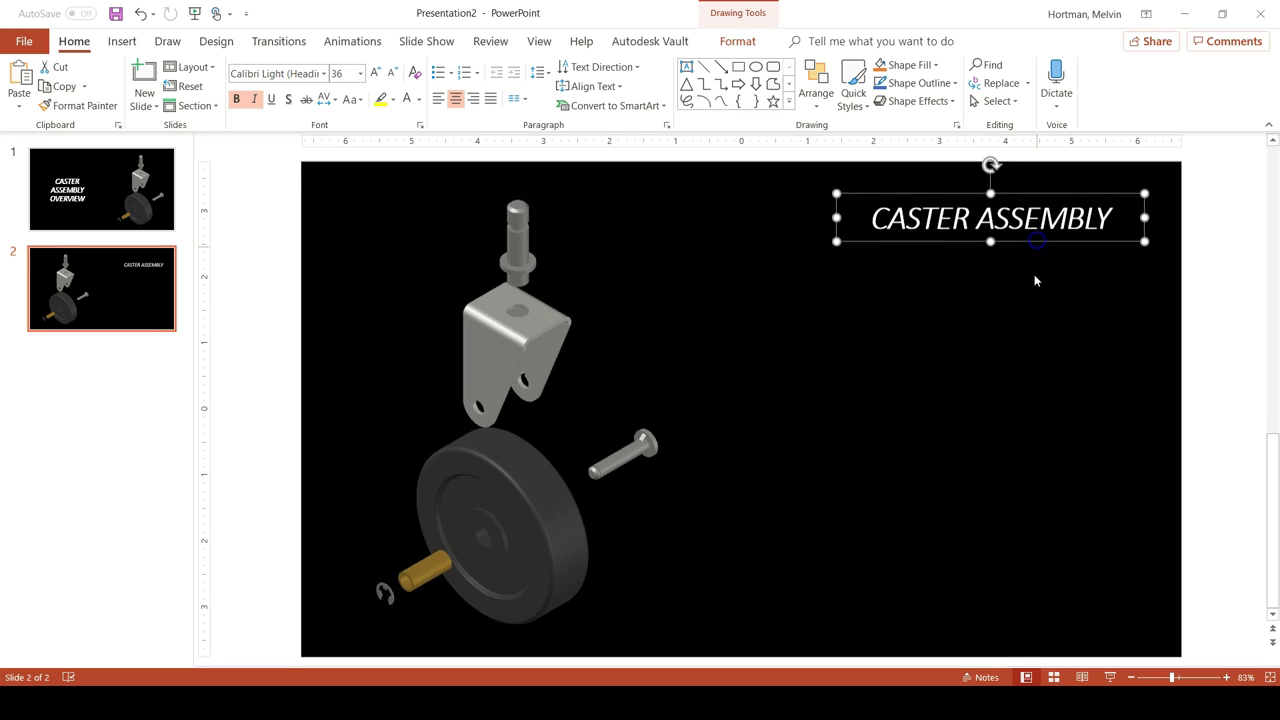
left_click(938, 265)
left_click(906, 242)
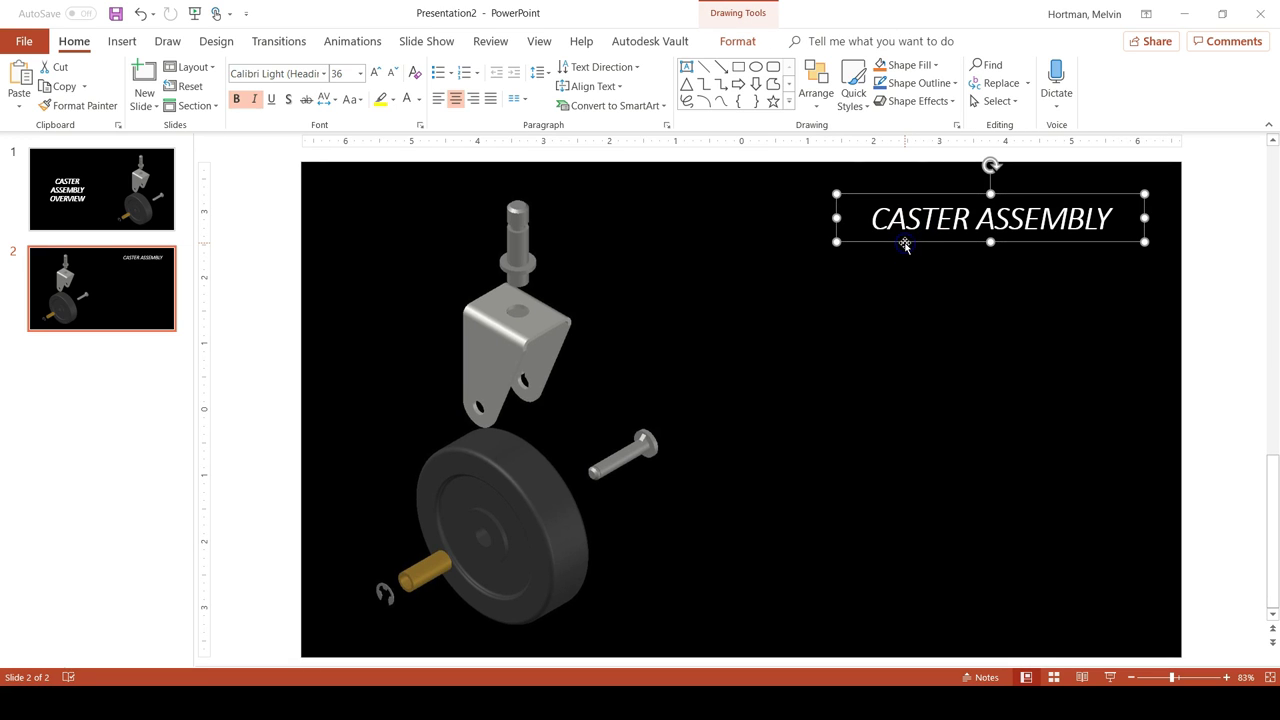
Copy the CASTER ASSEMBLY text box, paste it using the destination theme, and drag it lower right
left_click_drag(905, 245, 875, 245)
left_click(873, 237)
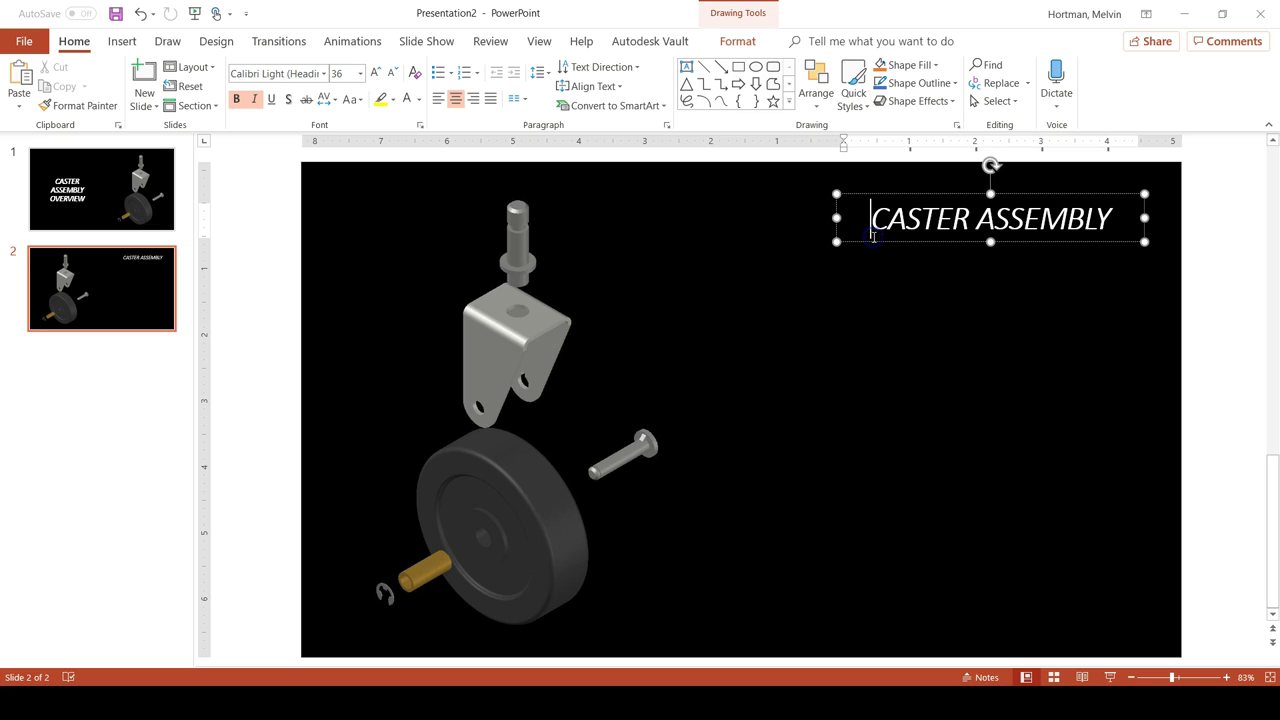
right_click(874, 245)
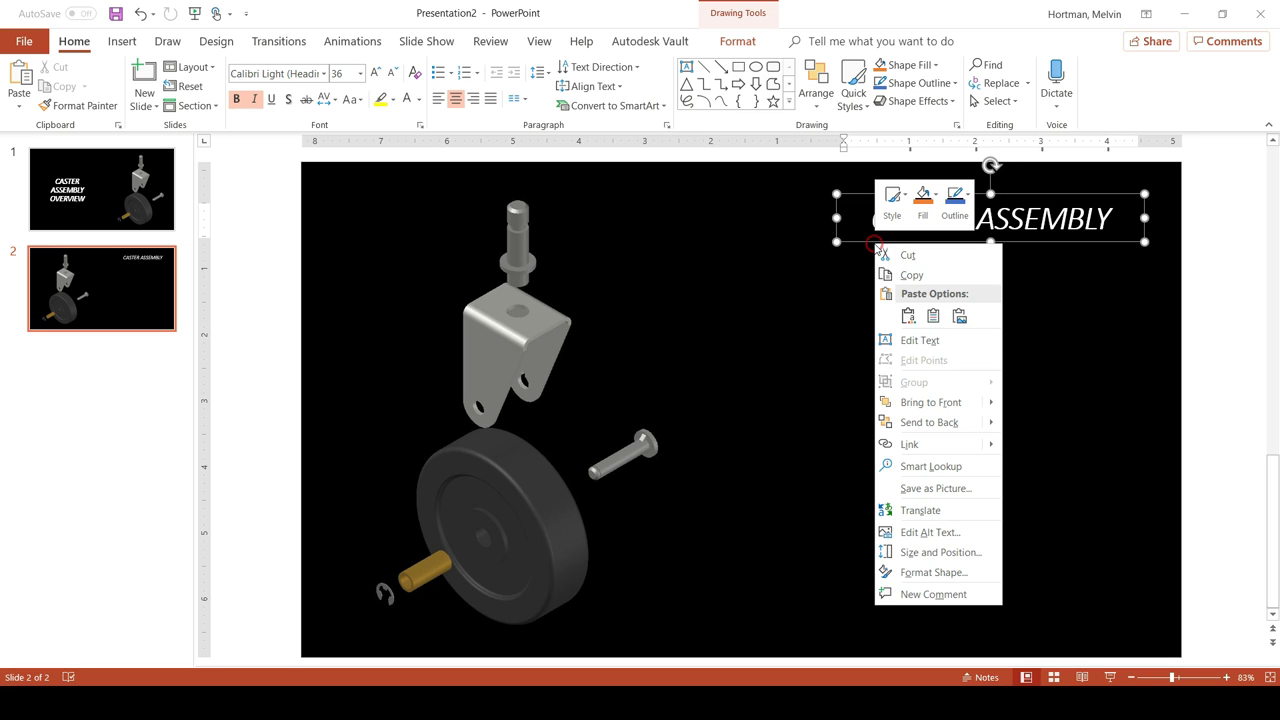
left_click(913, 278)
right_click(917, 307)
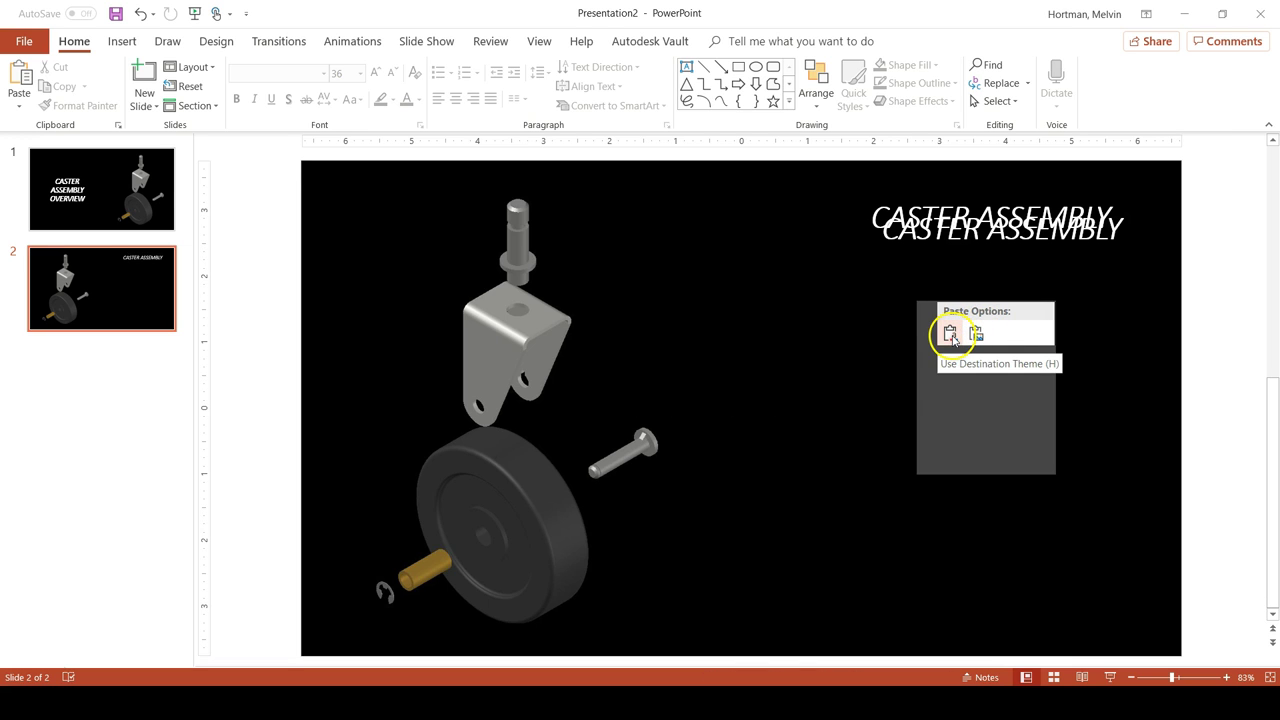
left_click(951, 335)
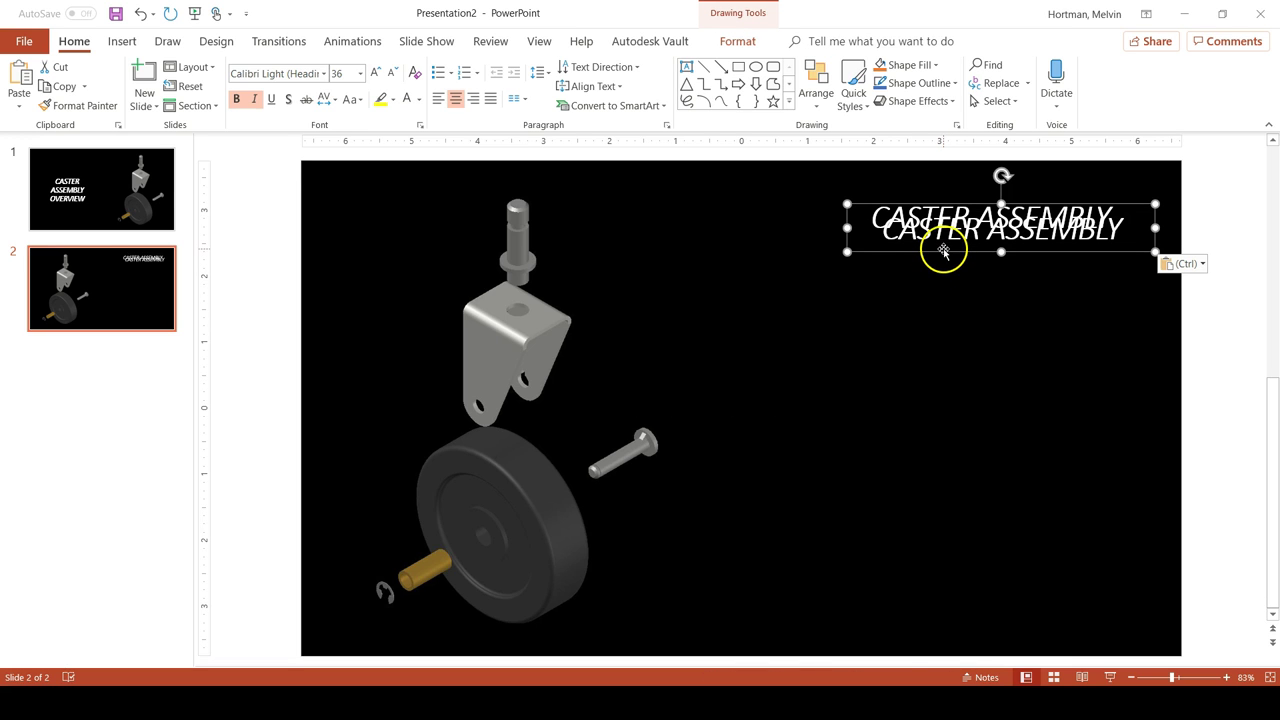
left_click_drag(943, 254, 990, 585)
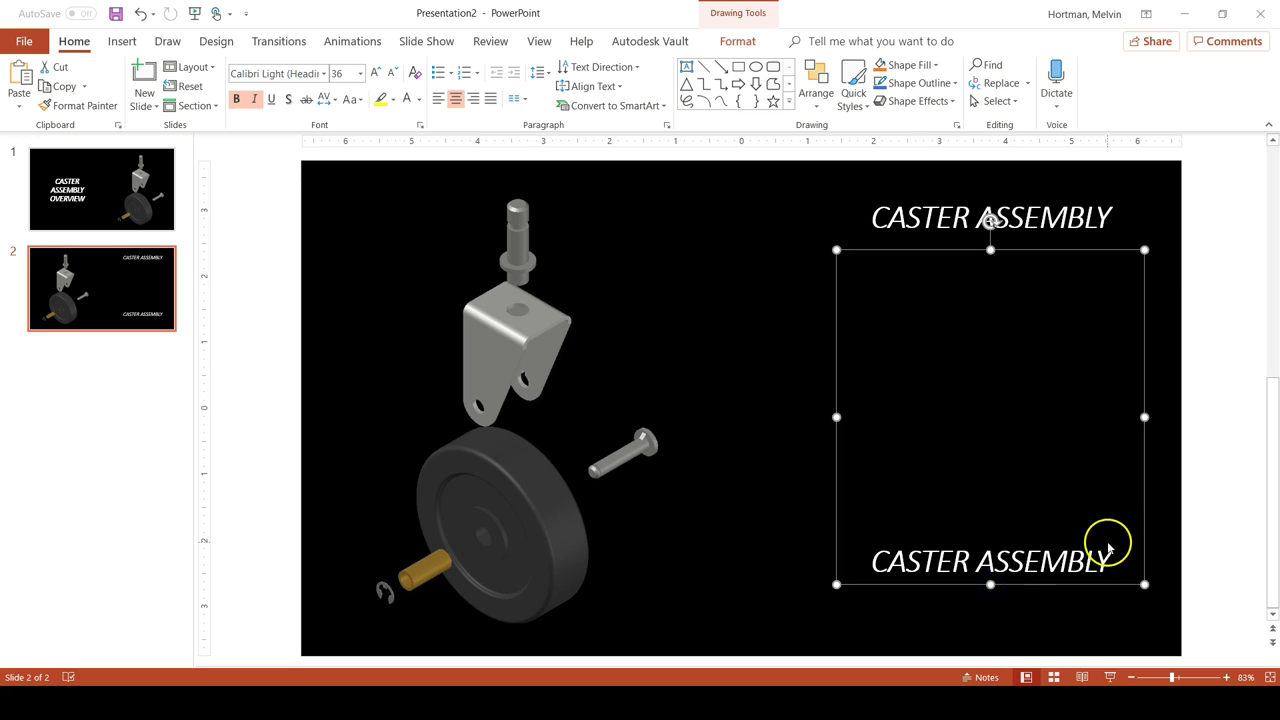
Replace the copied text with WHEEL, SHAFT, BUSHING, RETAINING RING and BRACKET, one per line
left_click(1119, 556)
left_click_drag(1110, 560, 851, 580)
type("WHEEL")
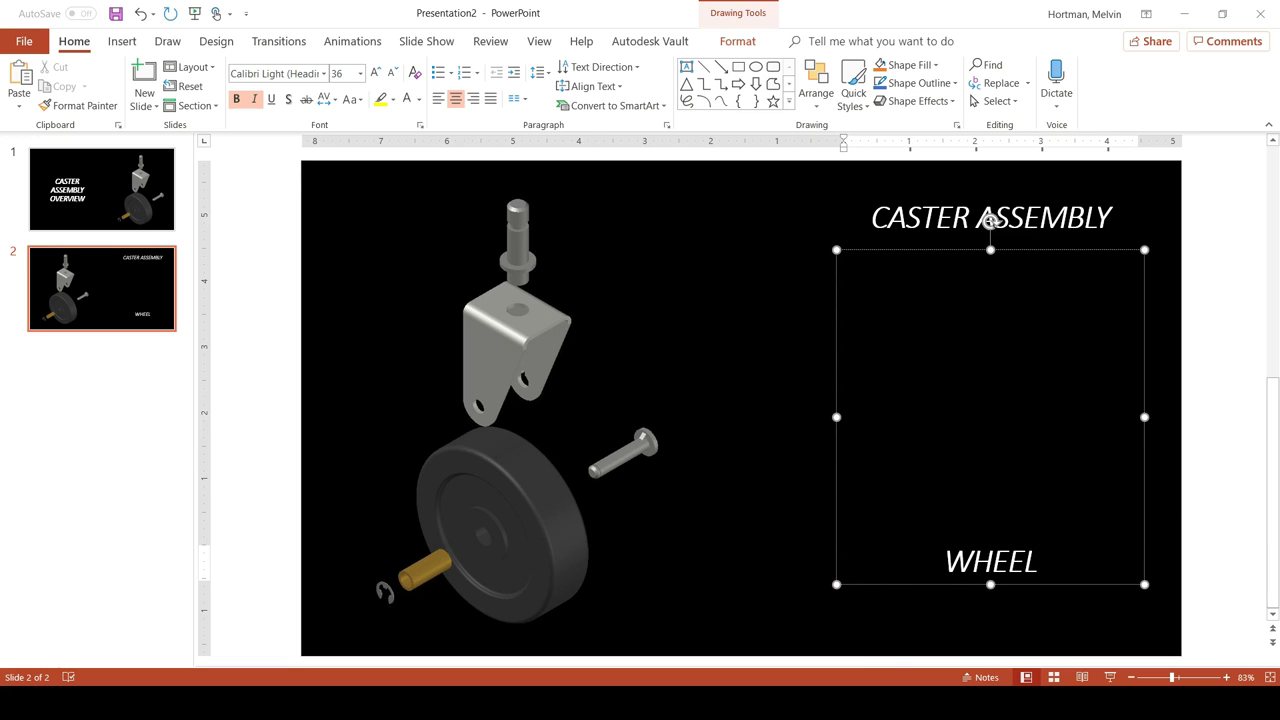
key("Return")
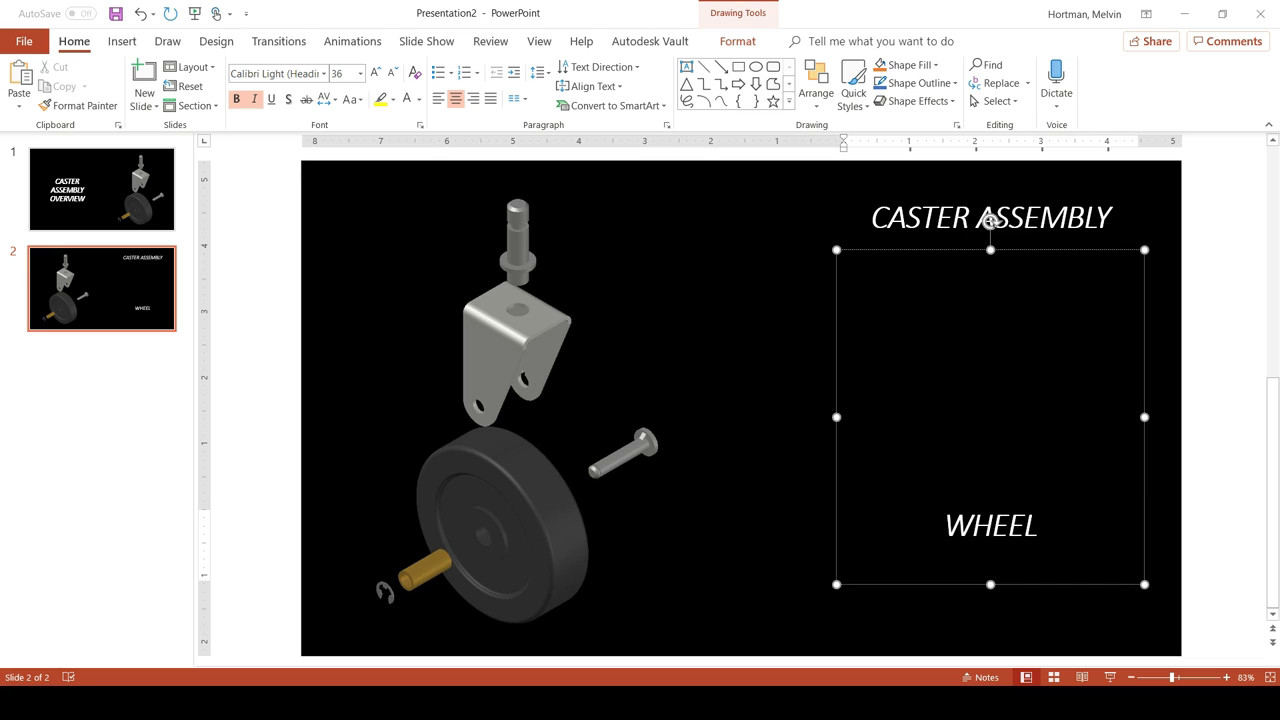
type("SHAFT")
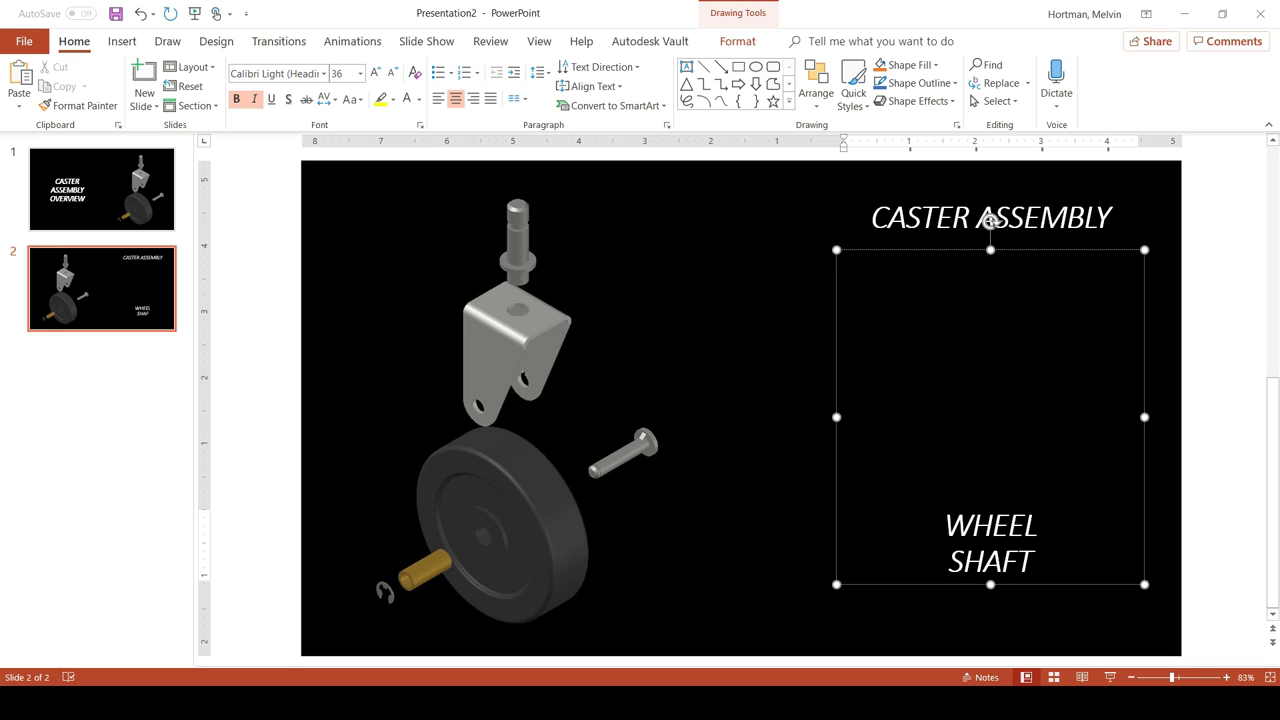
key("Return")
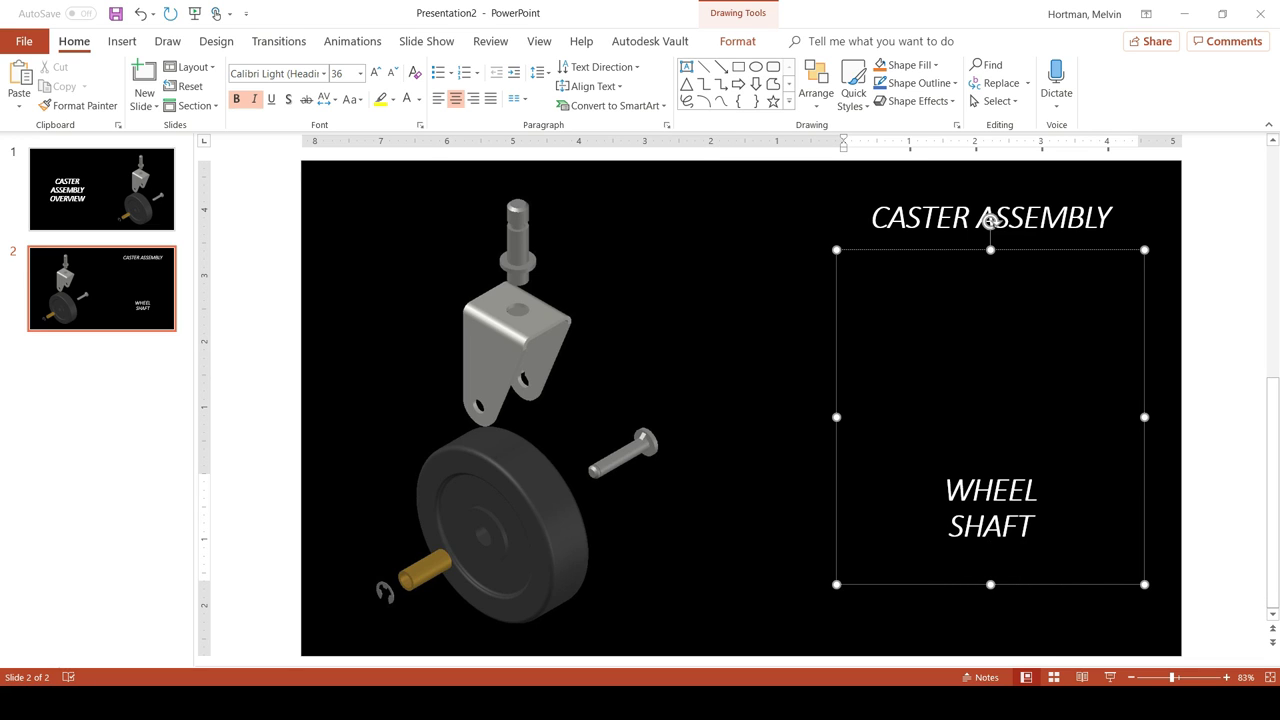
type("BUSHING")
key("Return")
type("RETA")
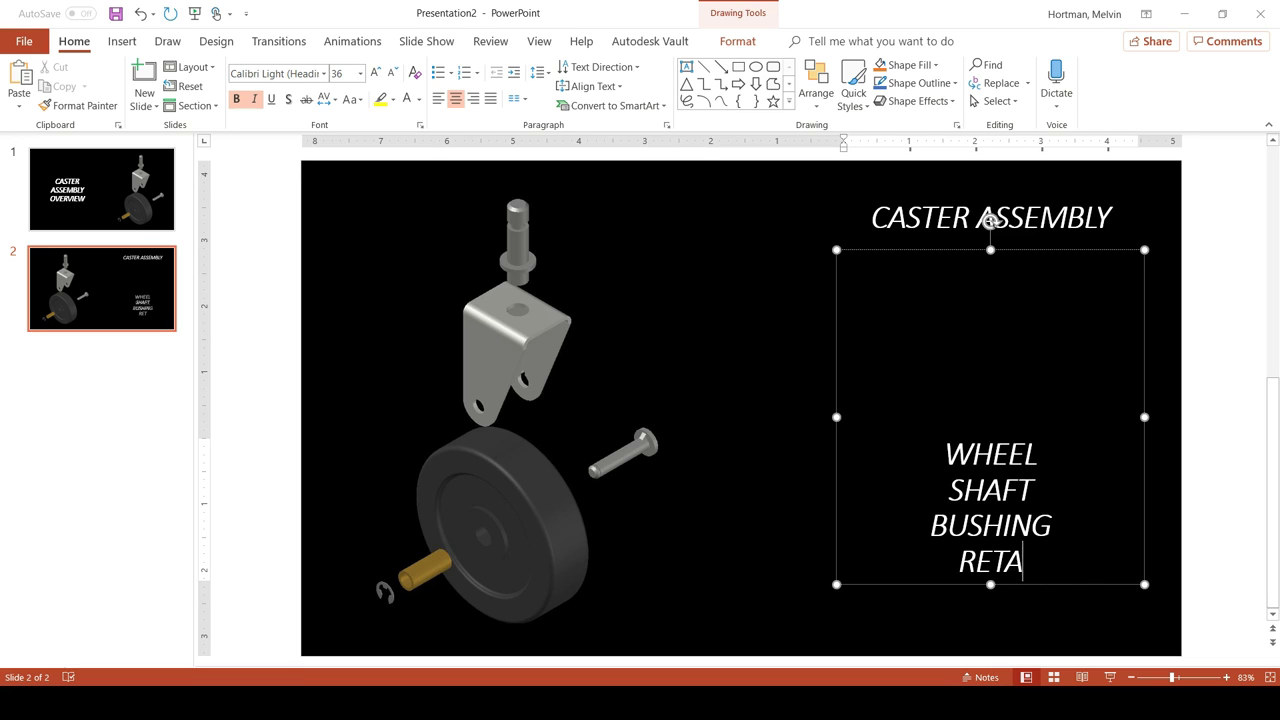
type("INING RING")
key("Return")
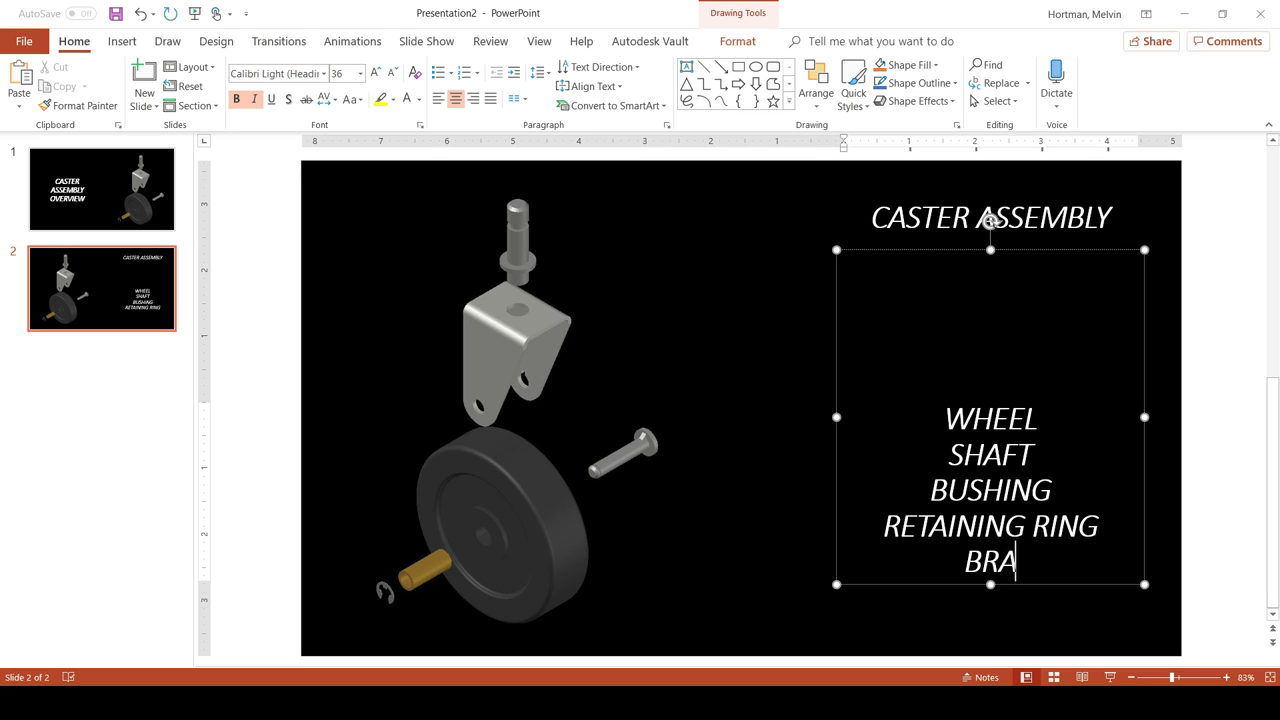
type("BRACKET")
key("Return")
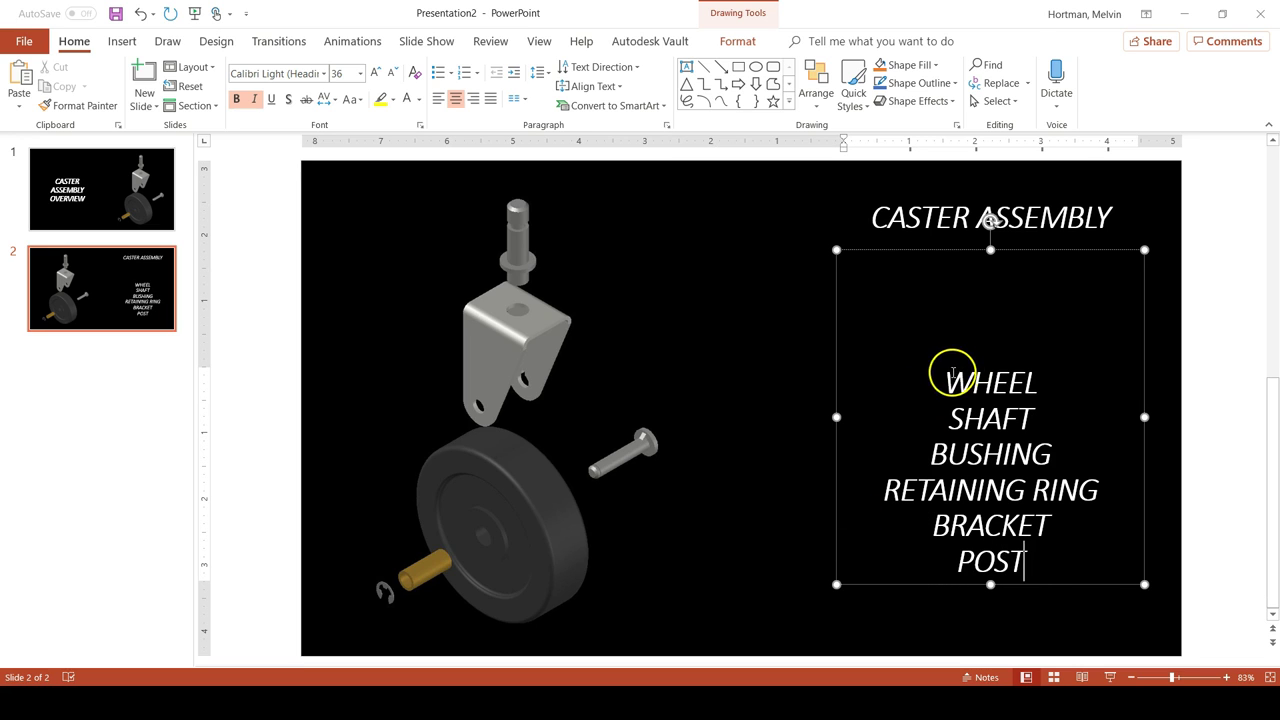
Set all six parts-list lines to 54 pt and stretch the list box taller to fit them
left_click_drag(953, 388, 1054, 562)
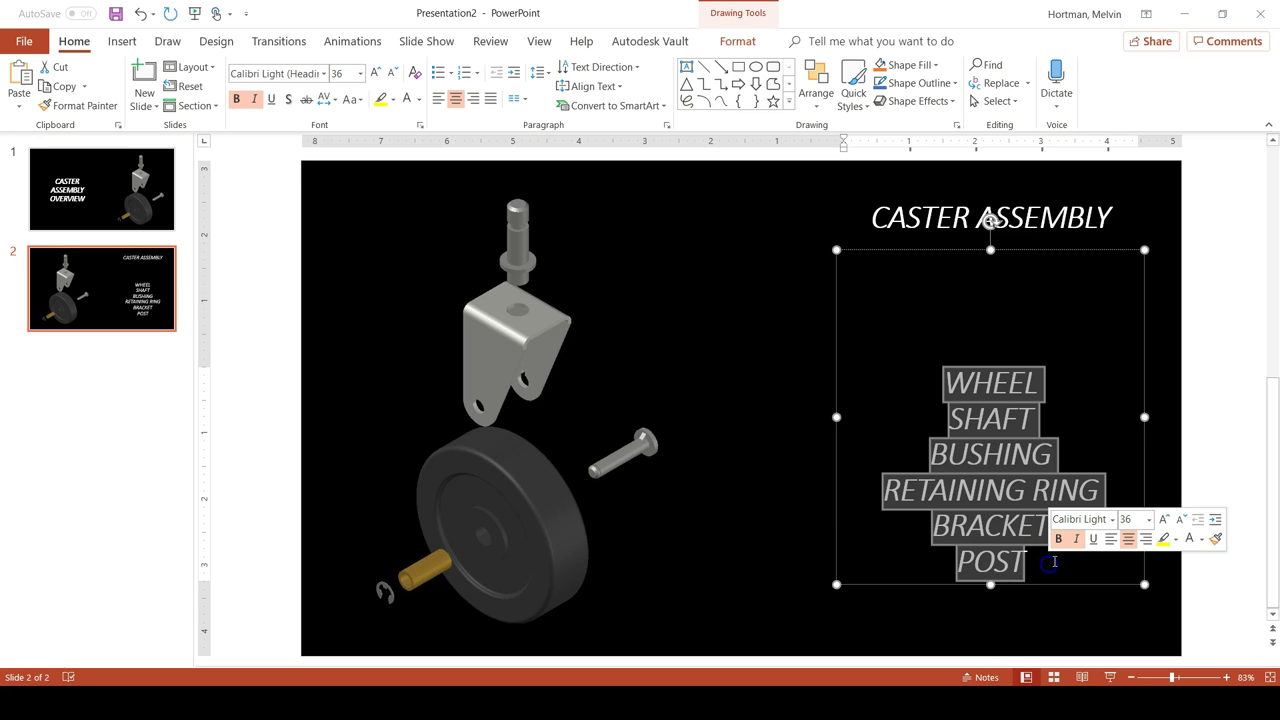
left_click(1166, 521)
left_click(1166, 521)
left_click(1166, 521)
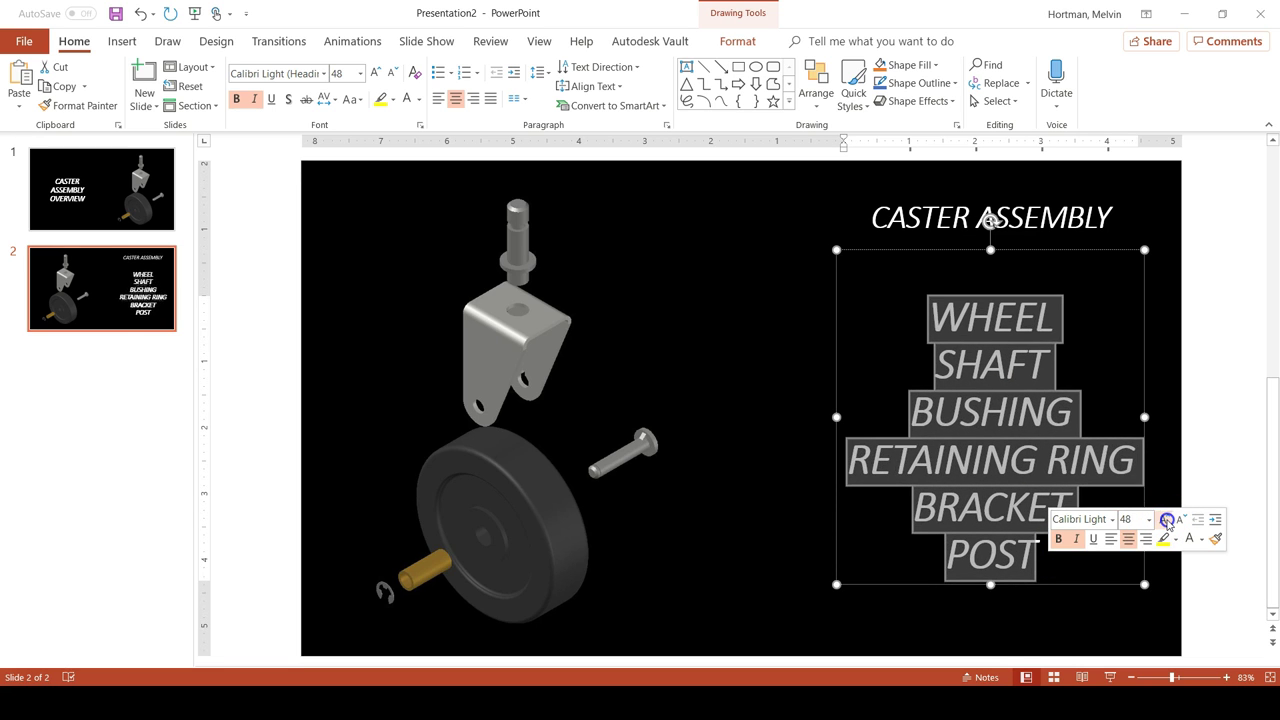
left_click(1166, 521)
left_click(1166, 521)
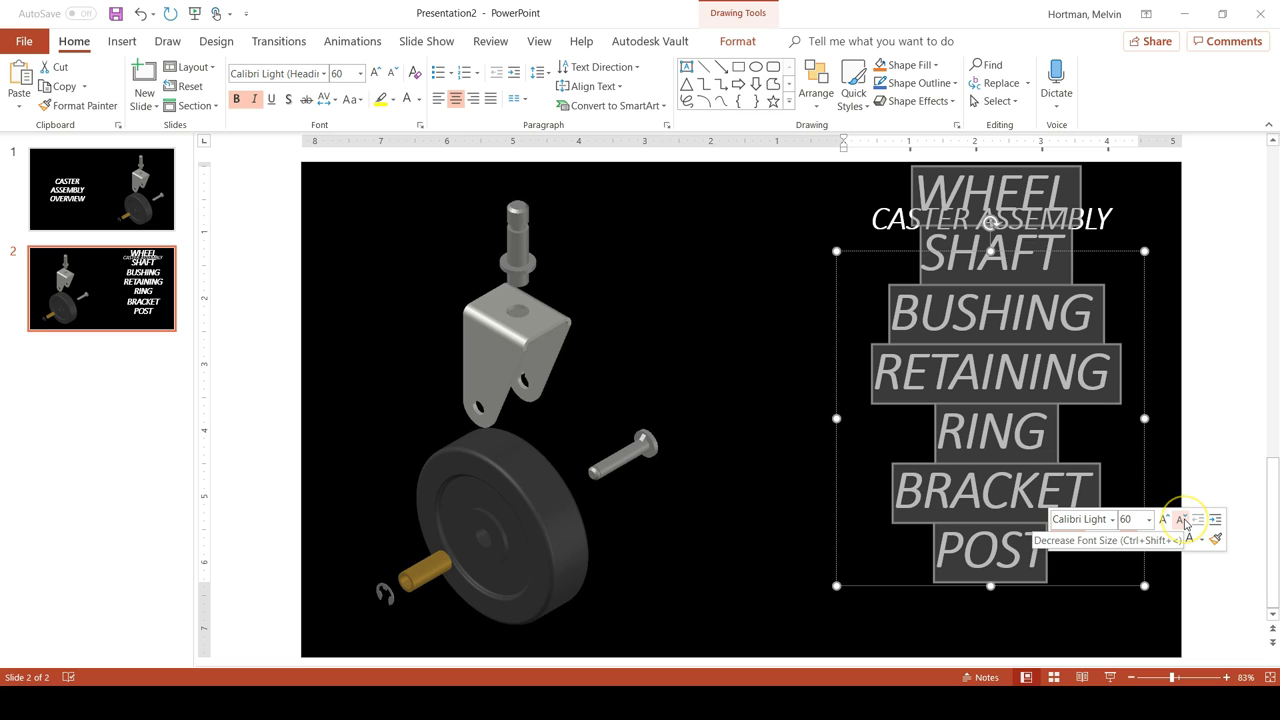
left_click(1183, 522)
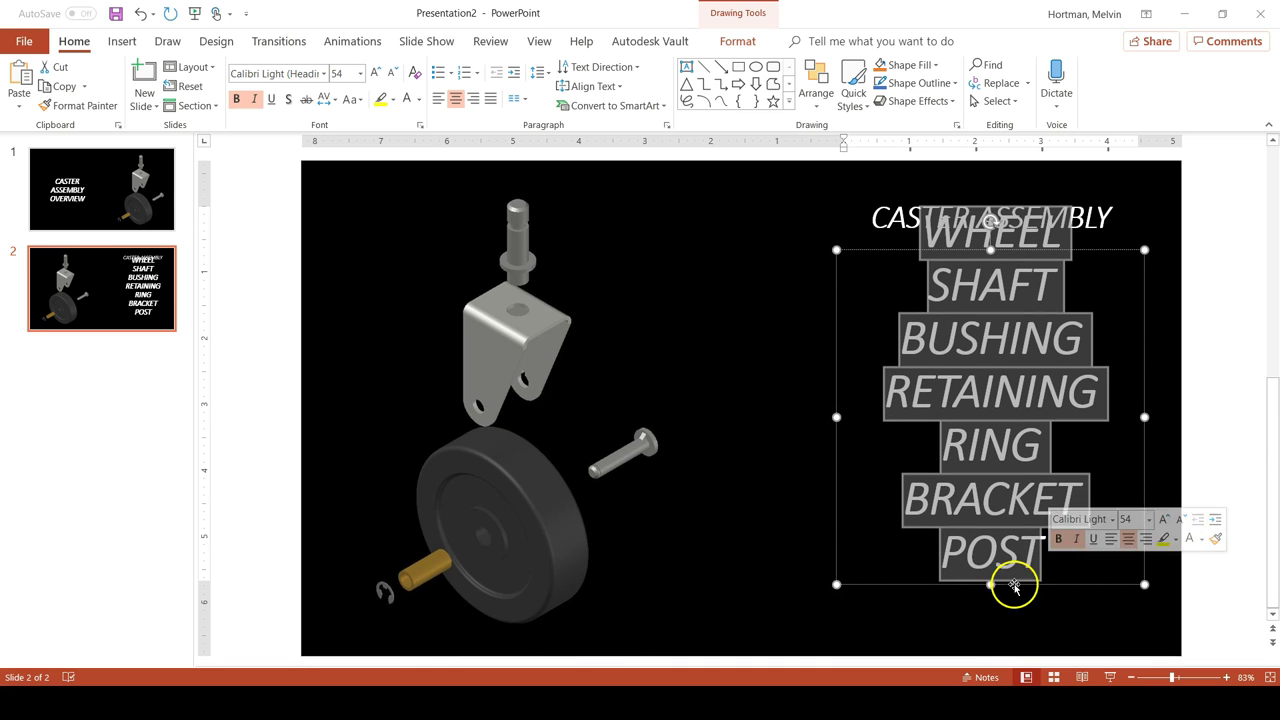
left_click_drag(992, 585, 993, 625)
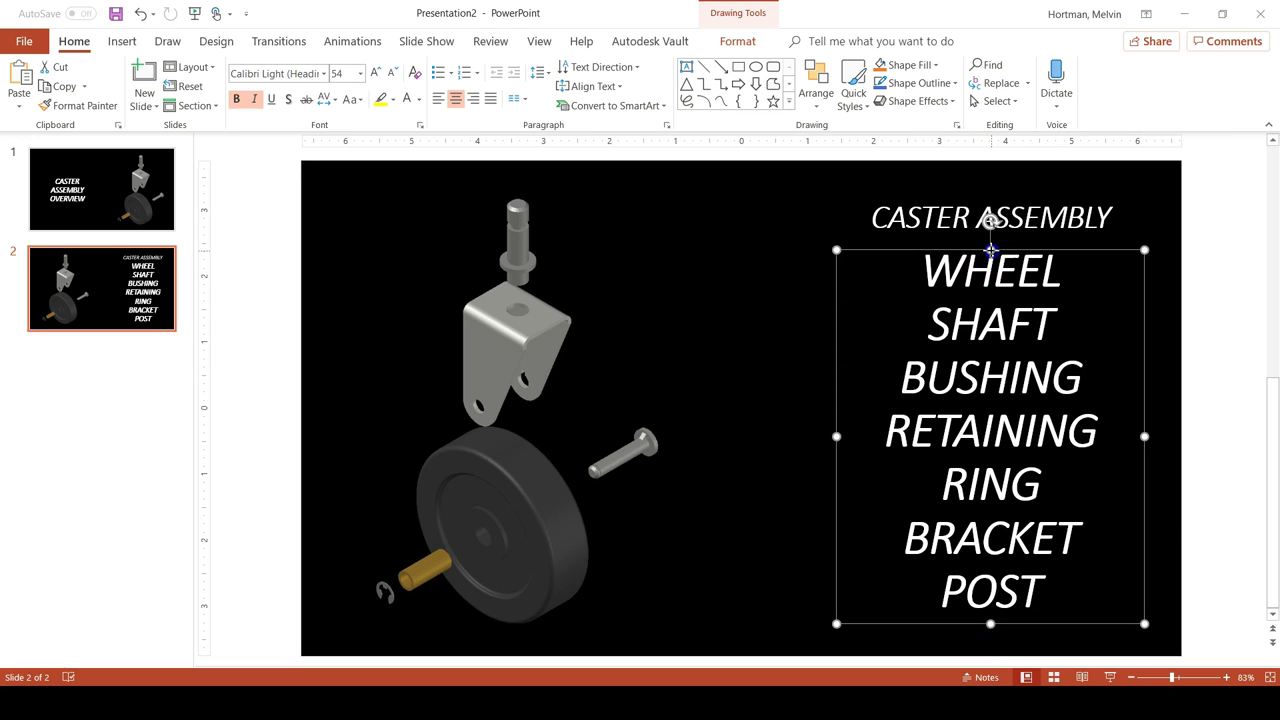
left_click_drag(990, 249, 1075, 573)
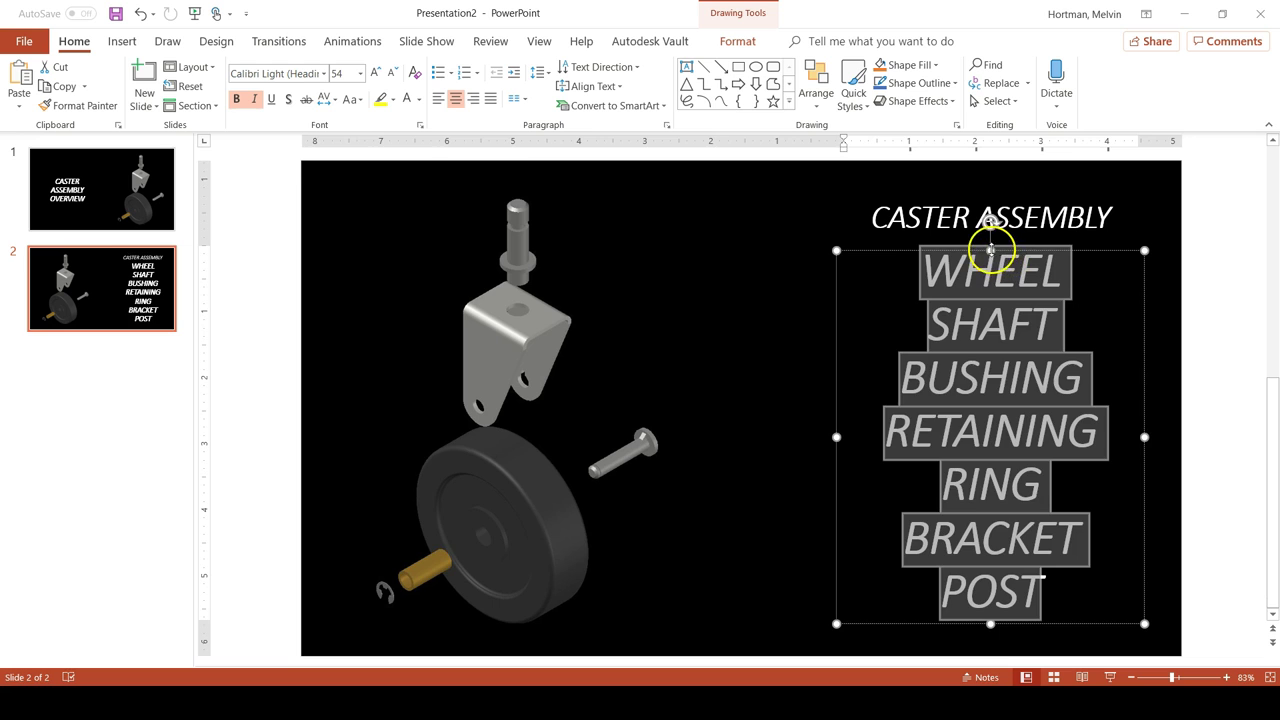
Extend the parts list box slightly upward
left_click_drag(990, 248, 990, 238)
left_click(1054, 575)
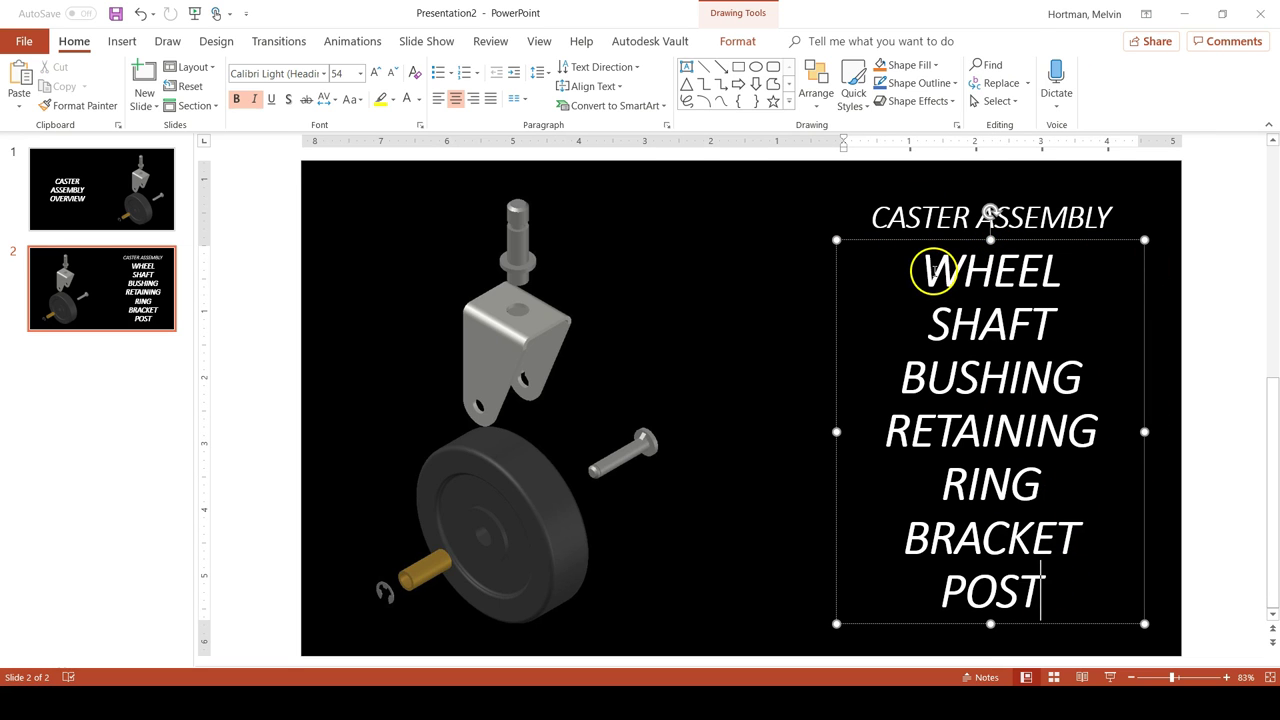
left_click_drag(934, 271, 1050, 595)
left_click(1124, 440)
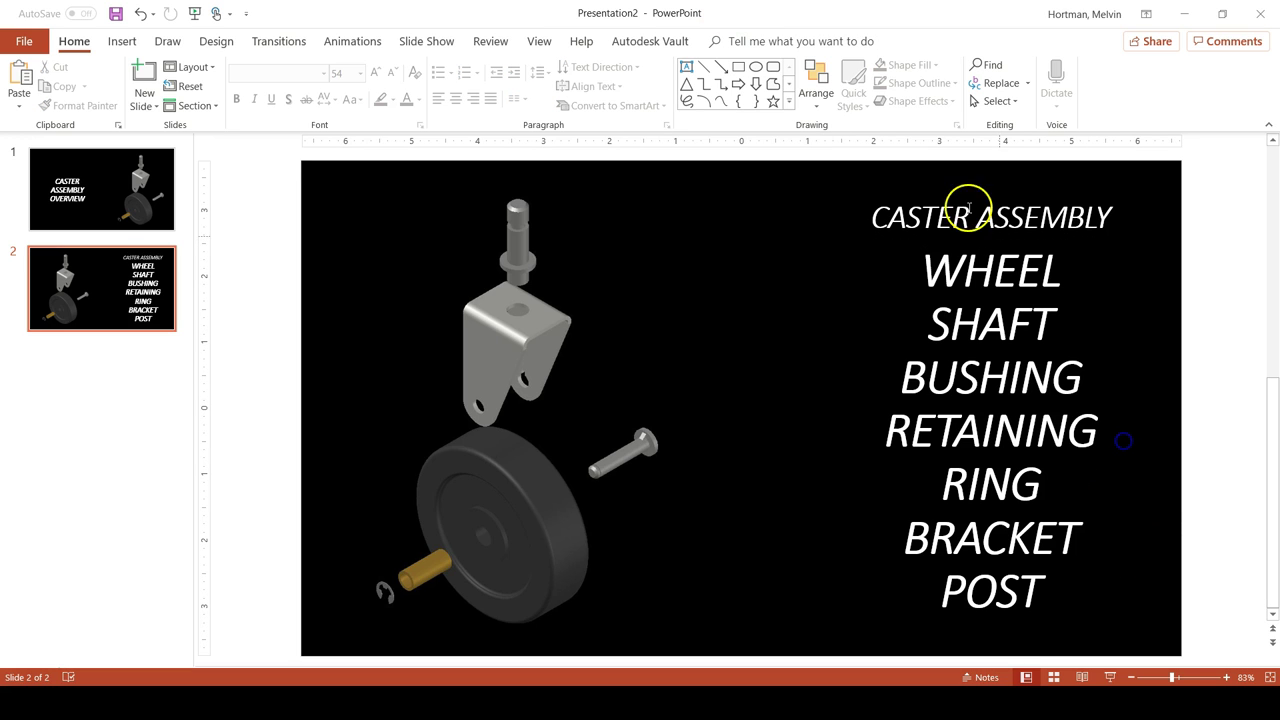
Shrink the CASTER ASSEMBLY title to 28 pt and nudge it up above the list
left_click(870, 205)
left_click_drag(872, 216, 1103, 216)
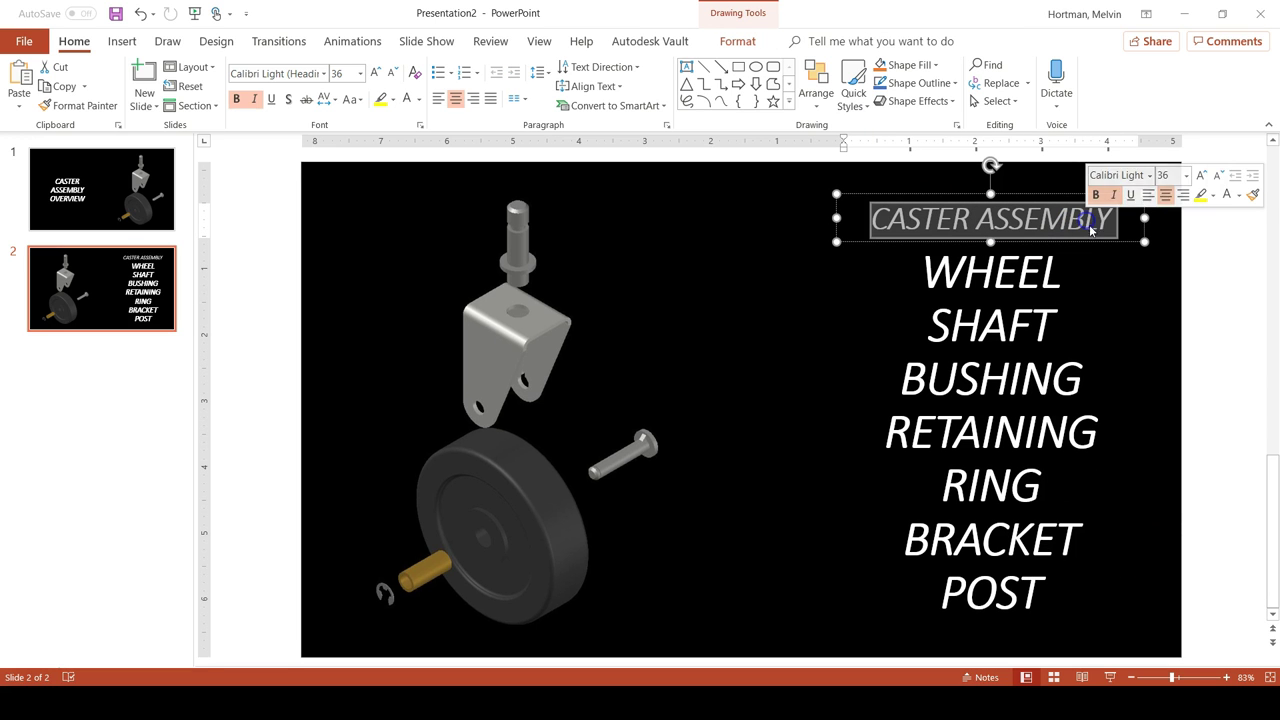
left_click(1218, 177)
left_click(1218, 177)
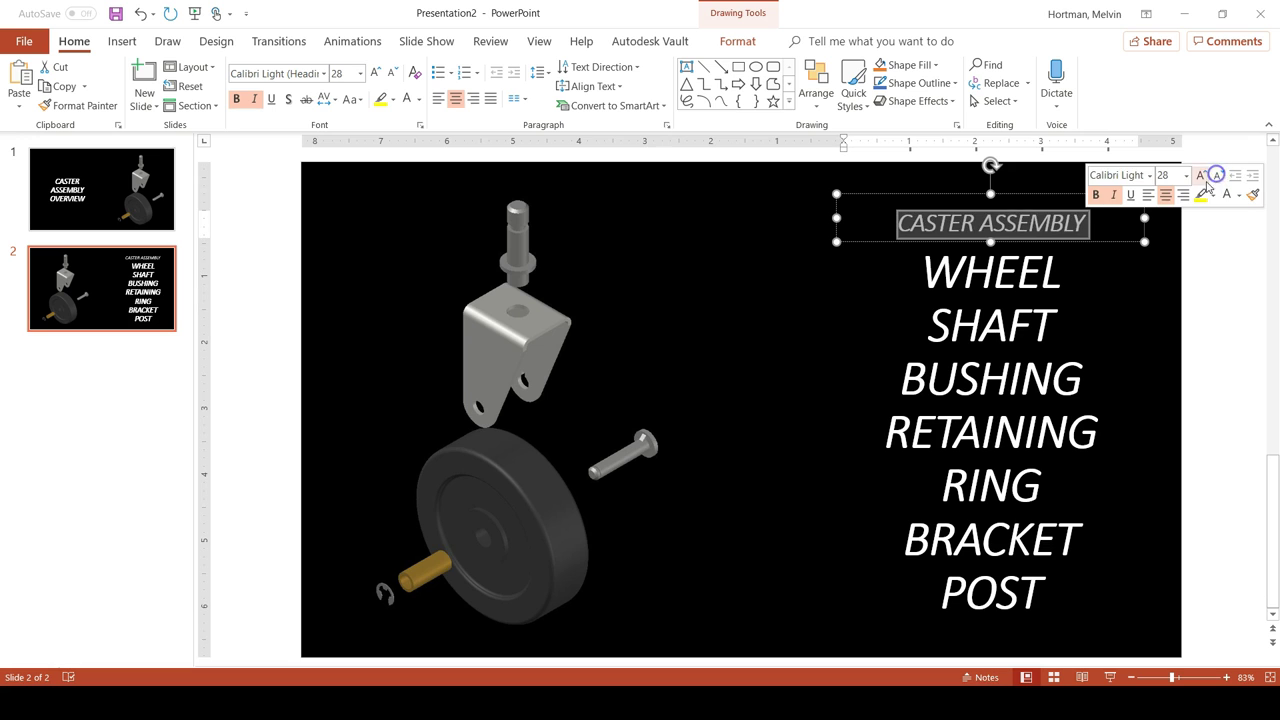
left_click_drag(991, 197, 990, 207)
left_click_drag(973, 211, 976, 191)
Reselect all six lines of the parts list
left_click(1049, 291)
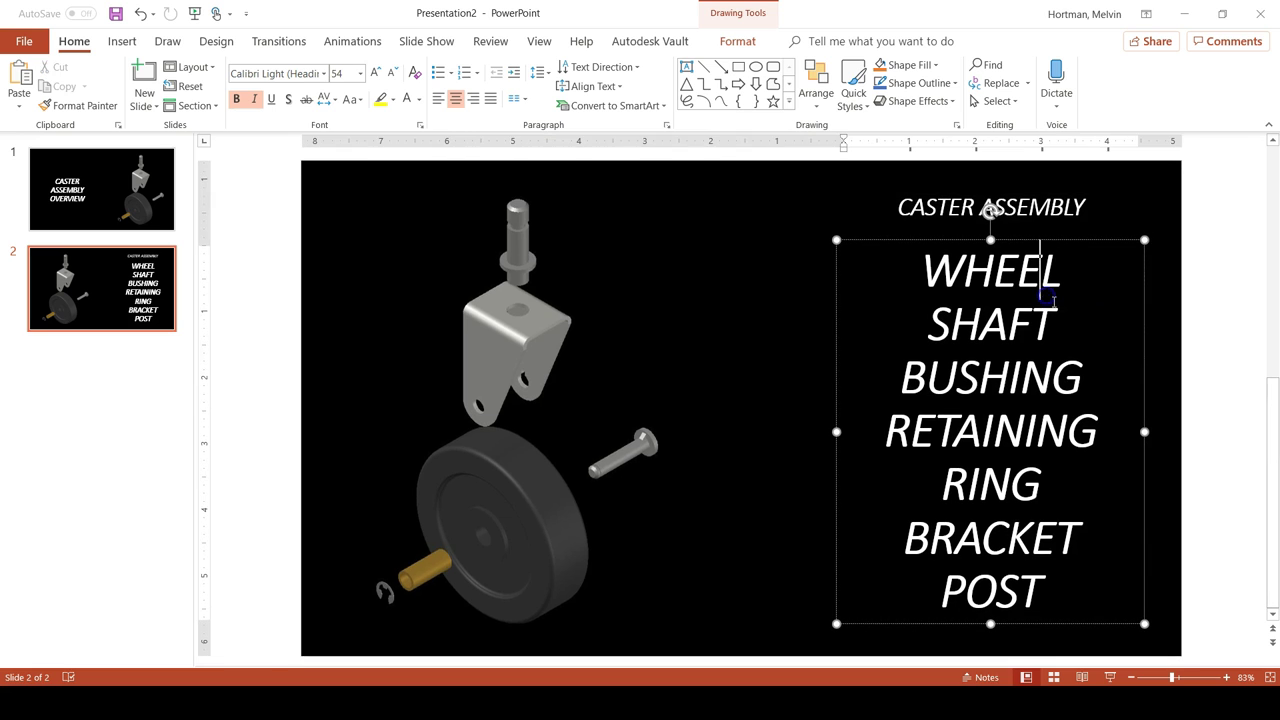
left_click(1200, 362)
left_click_drag(920, 268, 1063, 589)
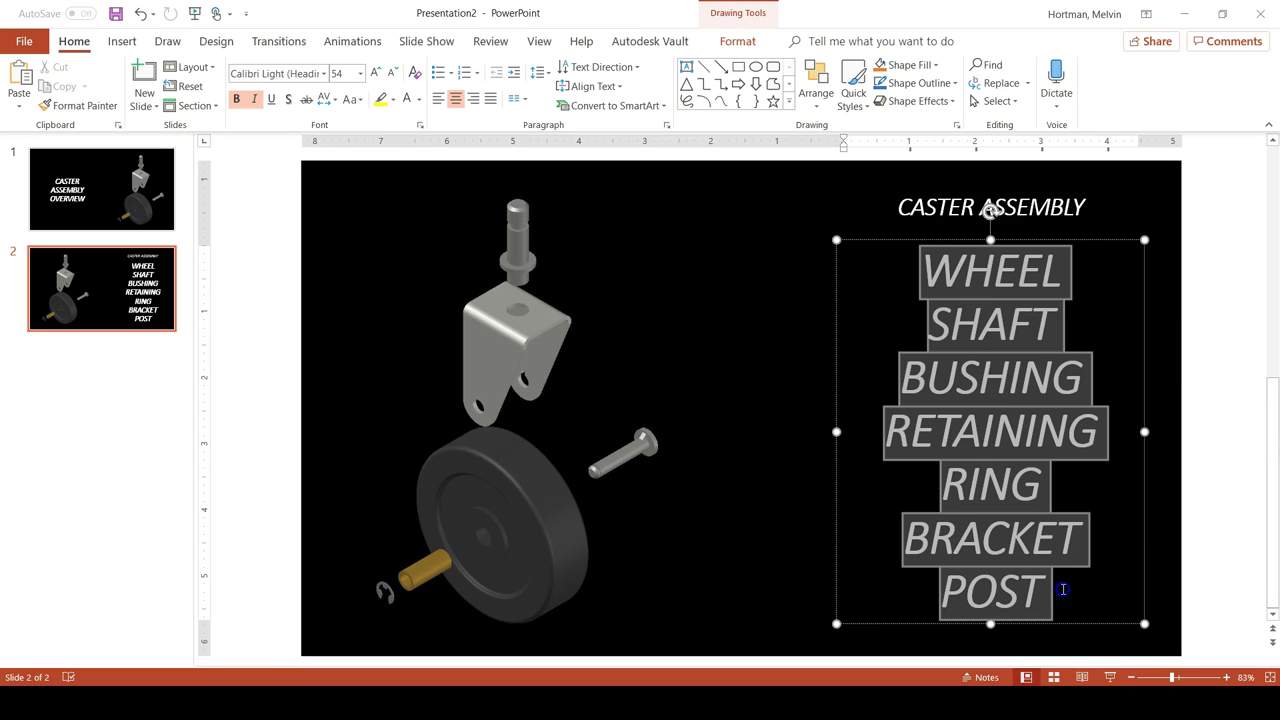
Apply the Appear entrance animation to the parts list and preview it in a slide show
left_click(366, 44)
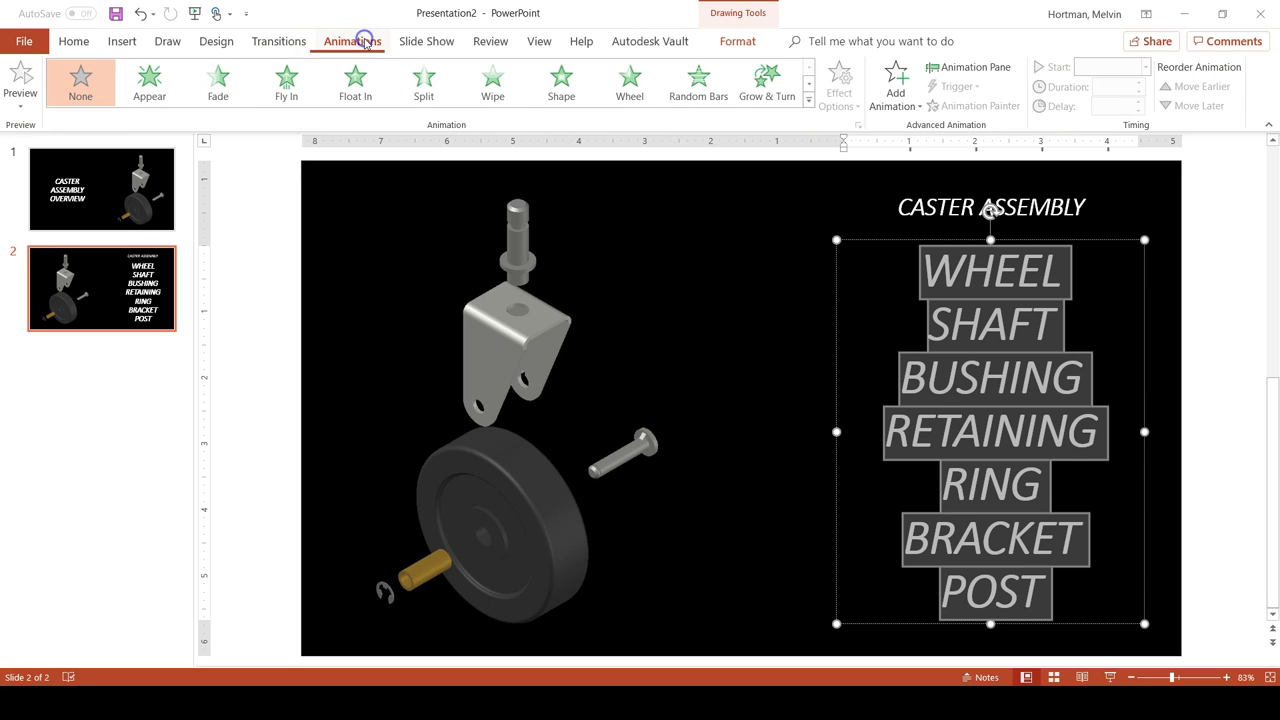
left_click(150, 80)
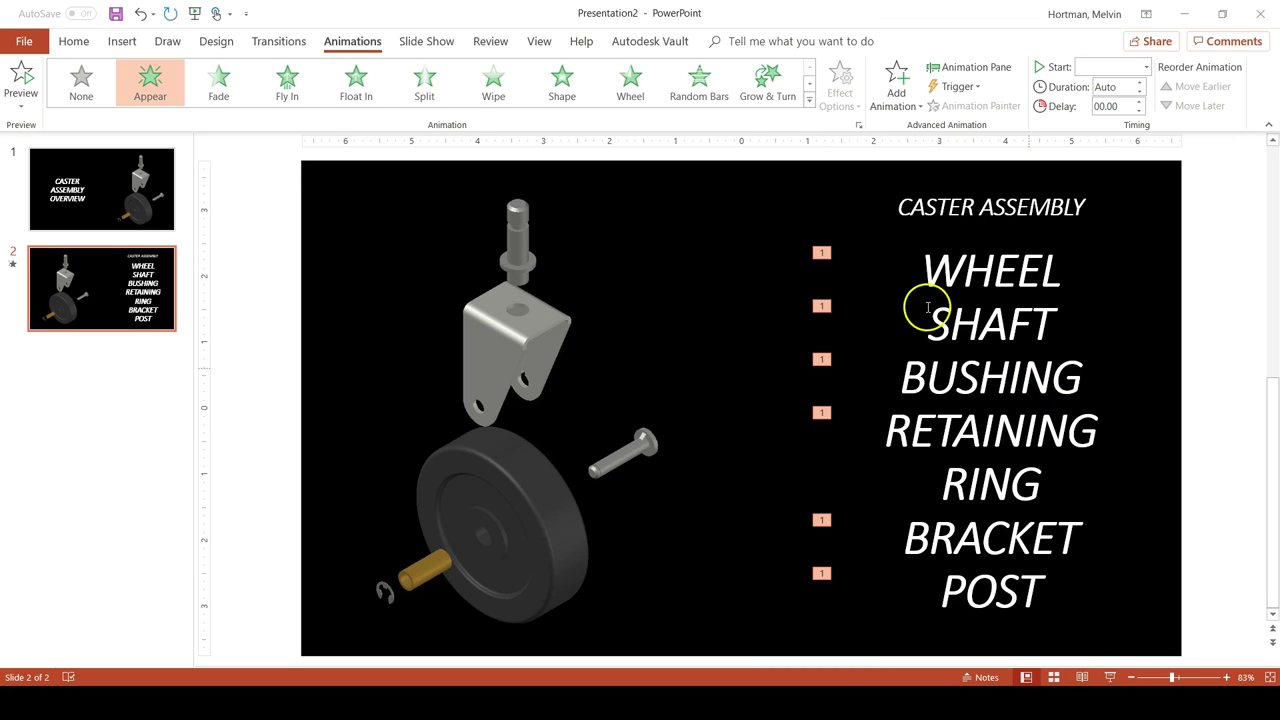
left_click(426, 41)
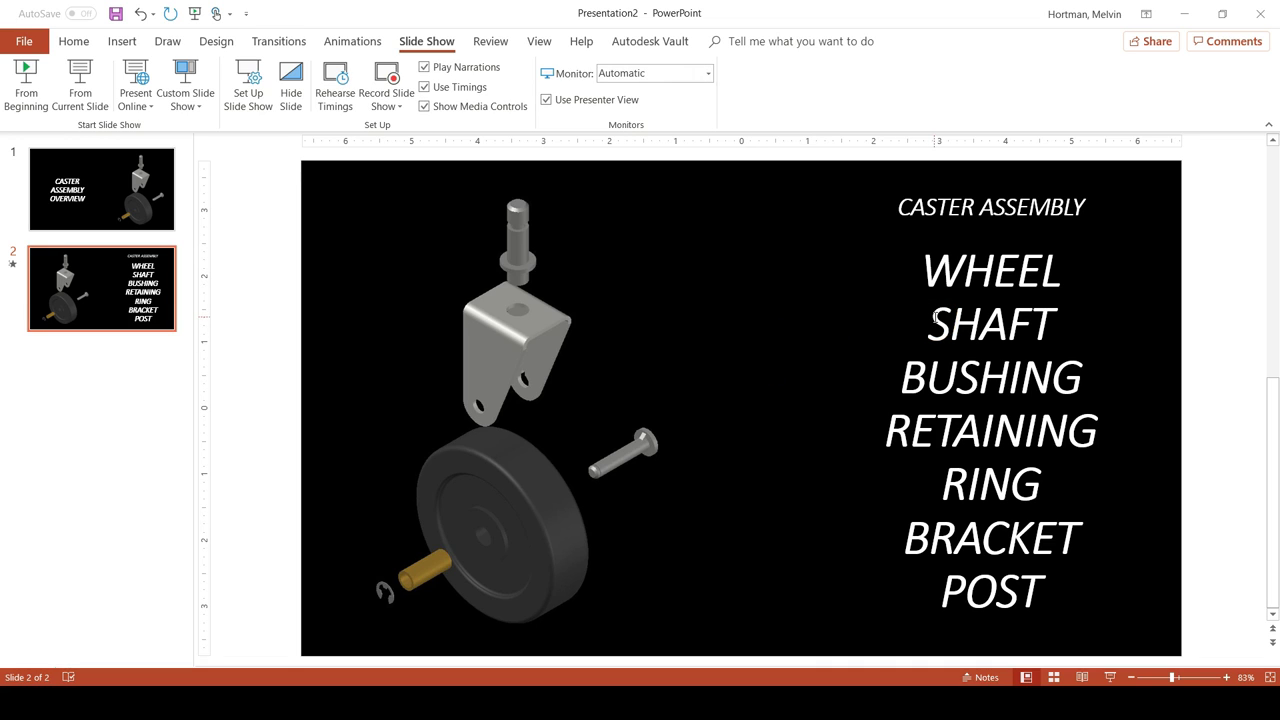
left_click(1005, 262)
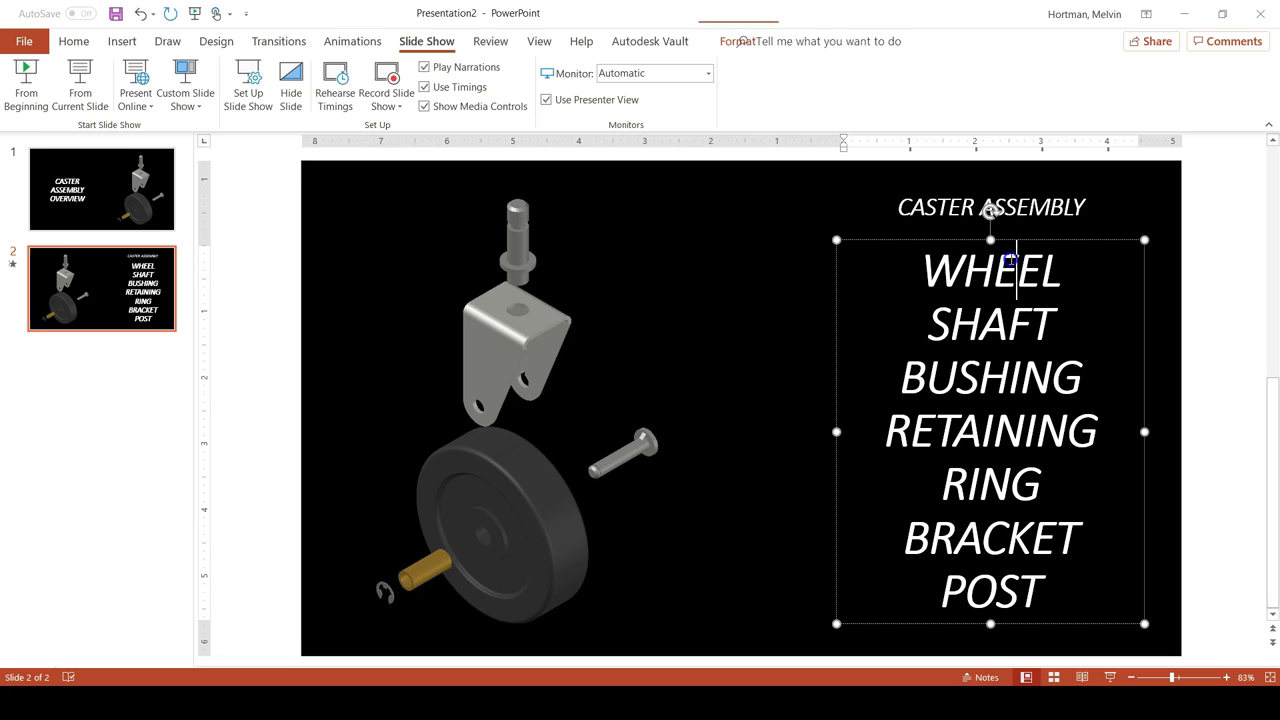
left_click(350, 42)
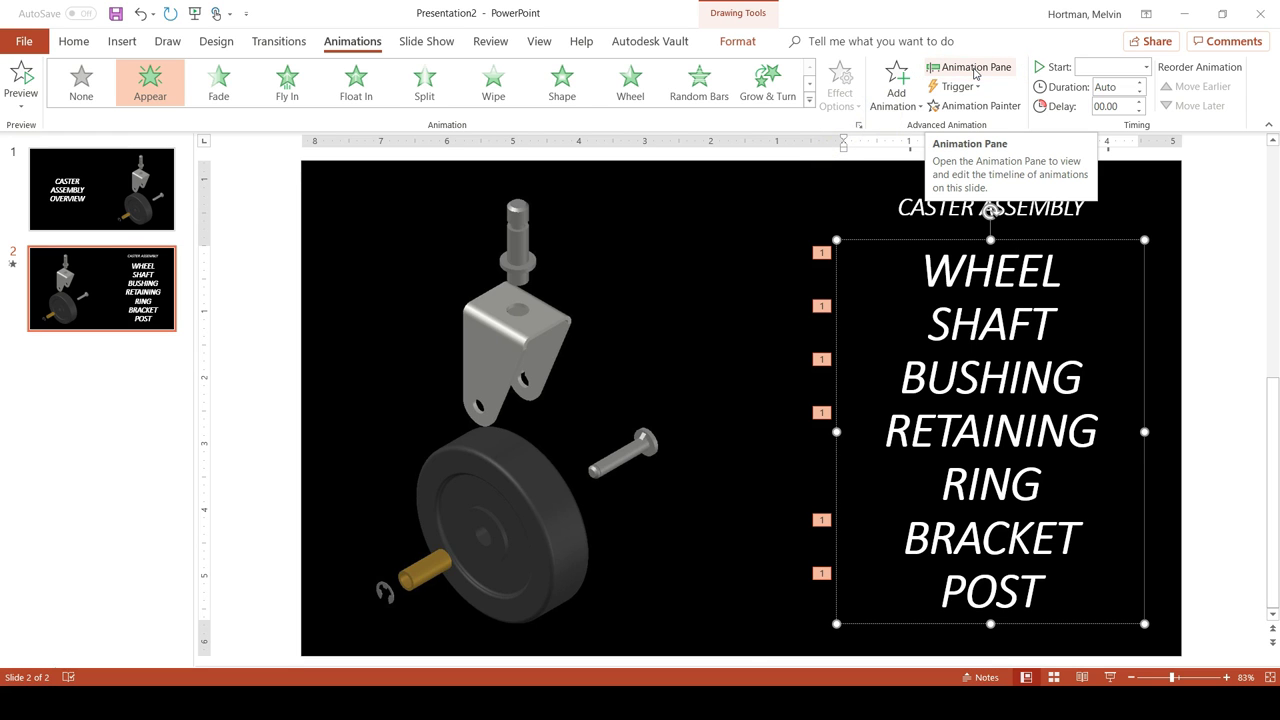
In the Animation Pane, set SHAFT and BUSHING to start On Click
left_click(974, 70)
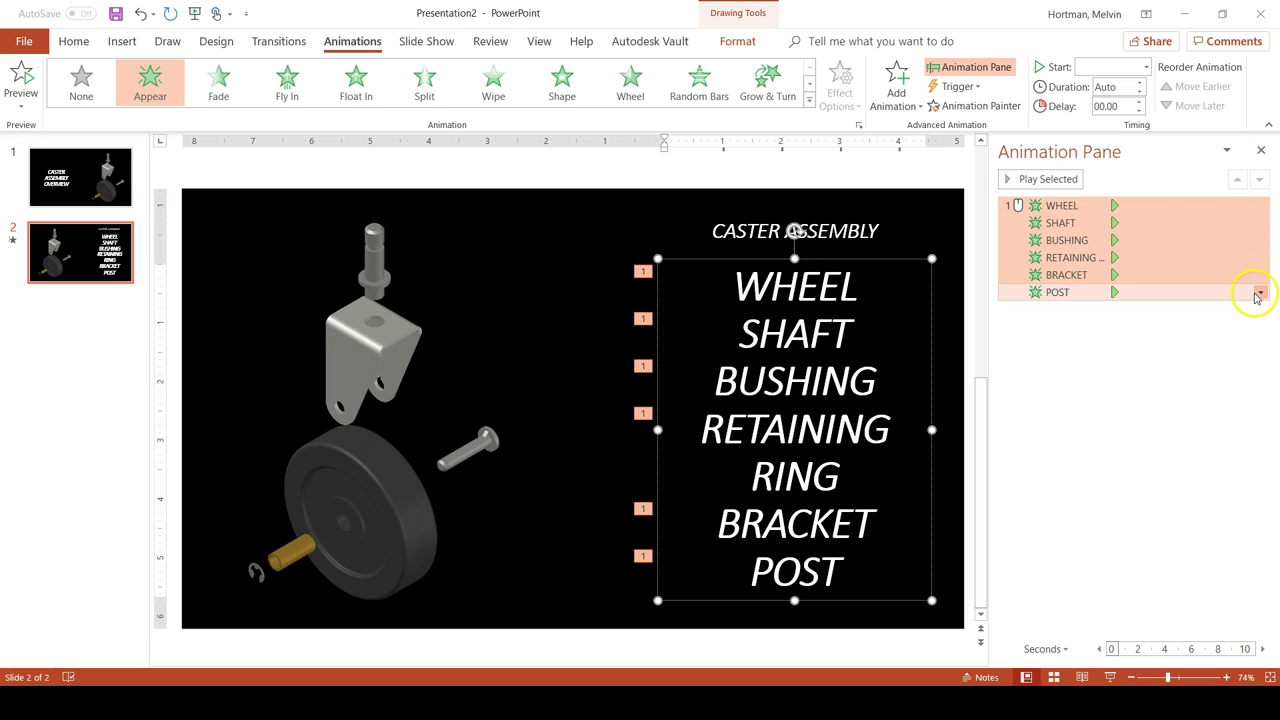
left_click(1263, 225)
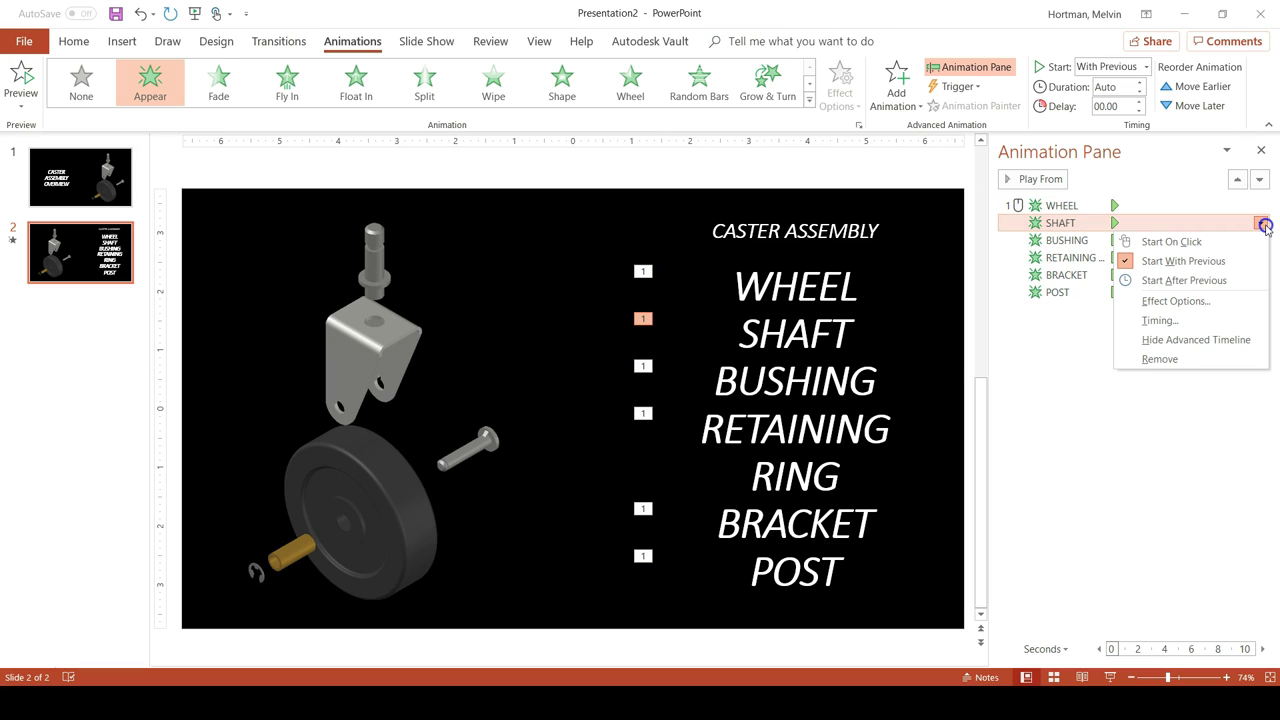
left_click(1199, 248)
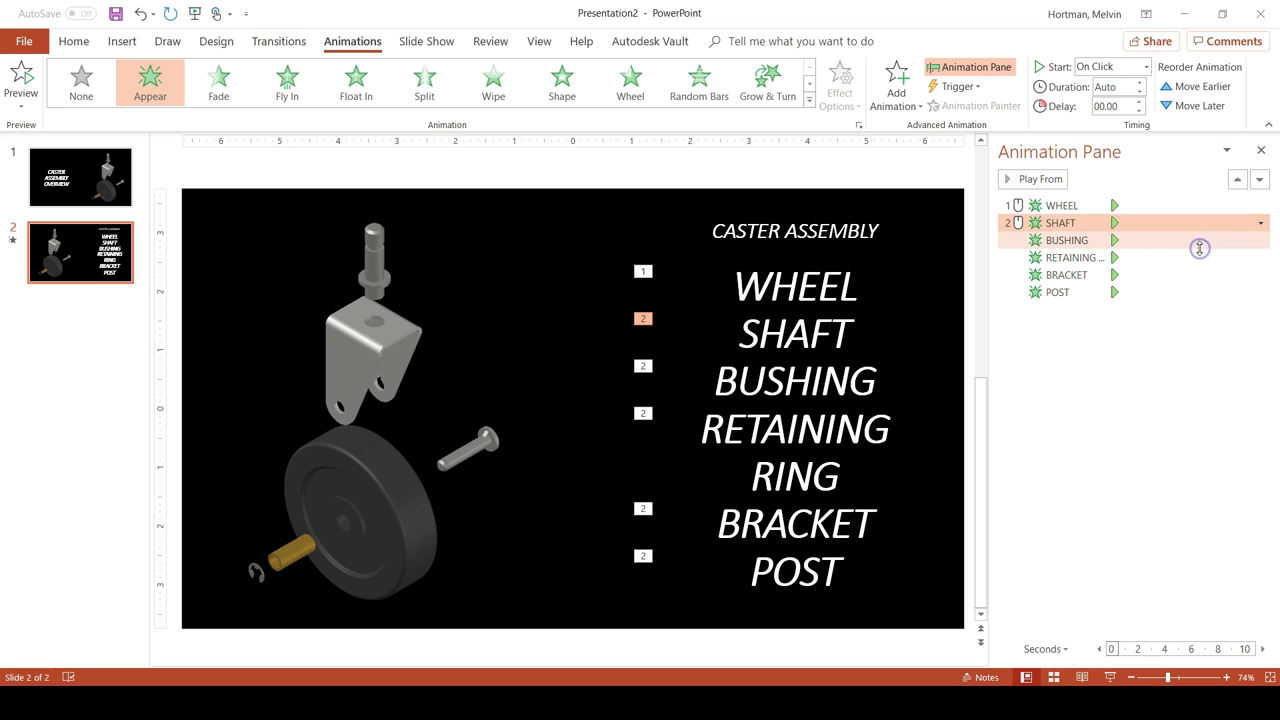
left_click(1262, 241)
left_click(1259, 241)
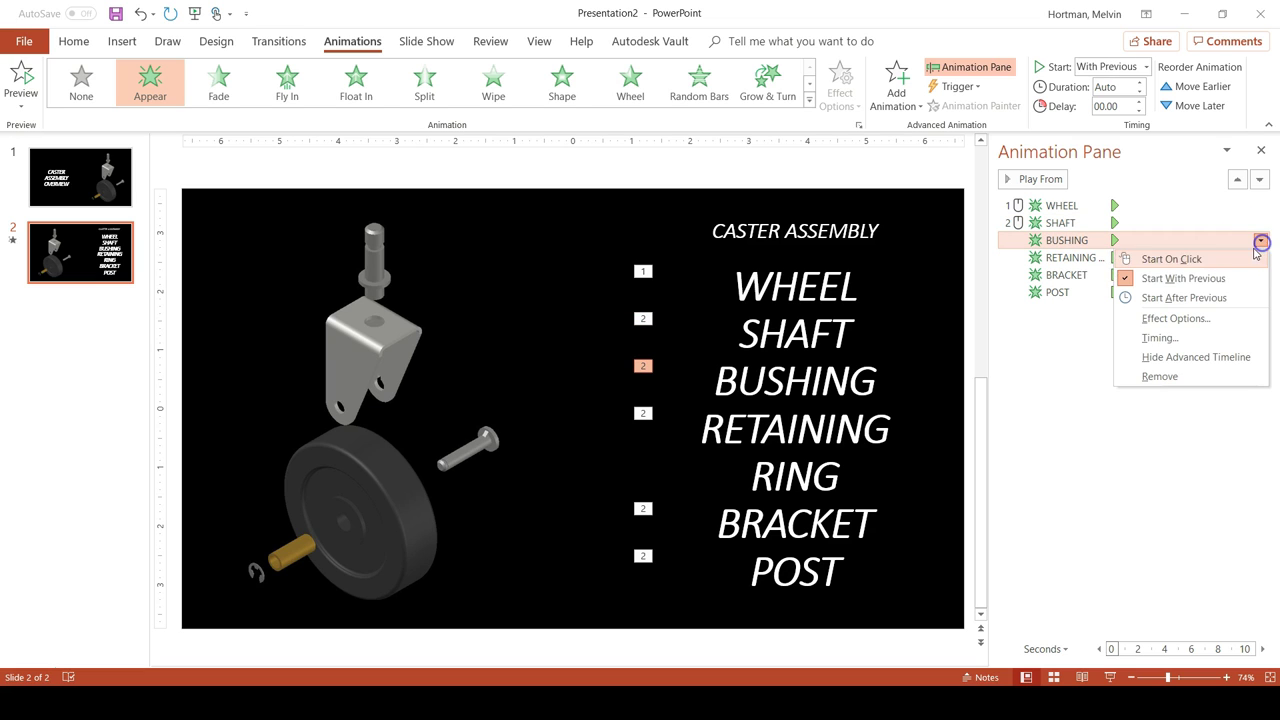
left_click(1216, 260)
Set RETAINING RING, BRACKET and POST to start On Click as well
left_click(1260, 257)
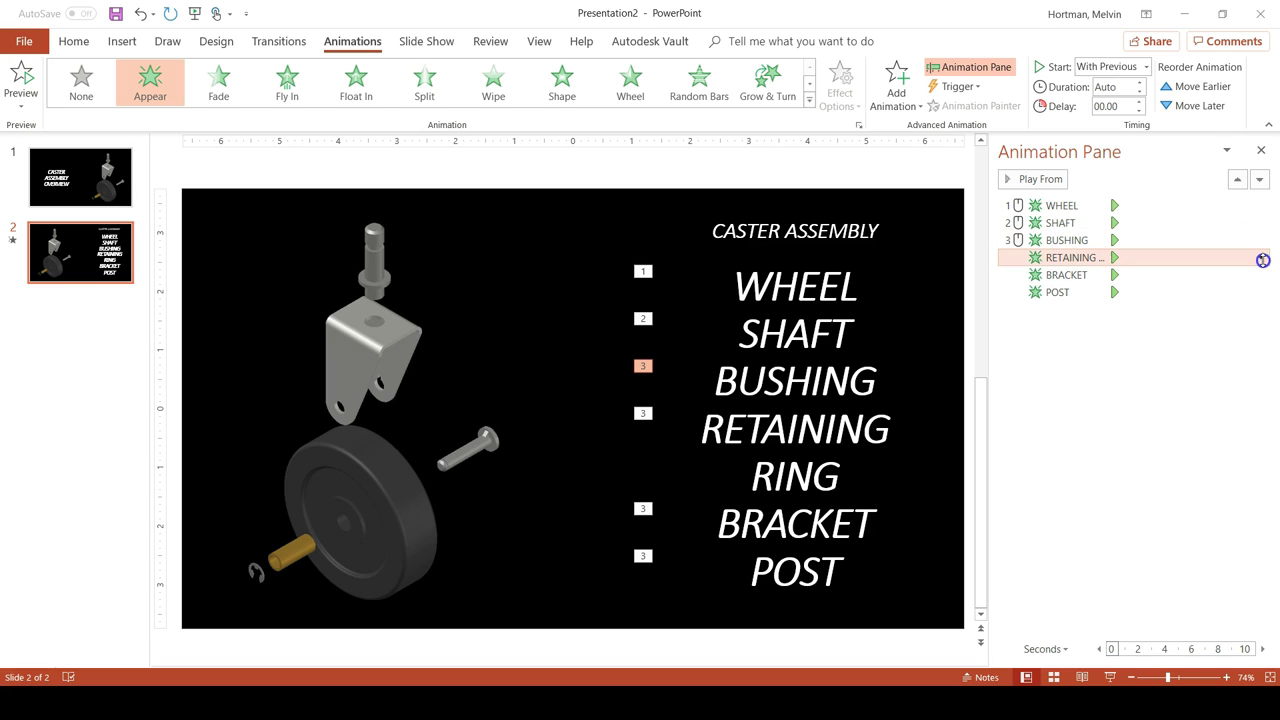
left_click(1261, 259)
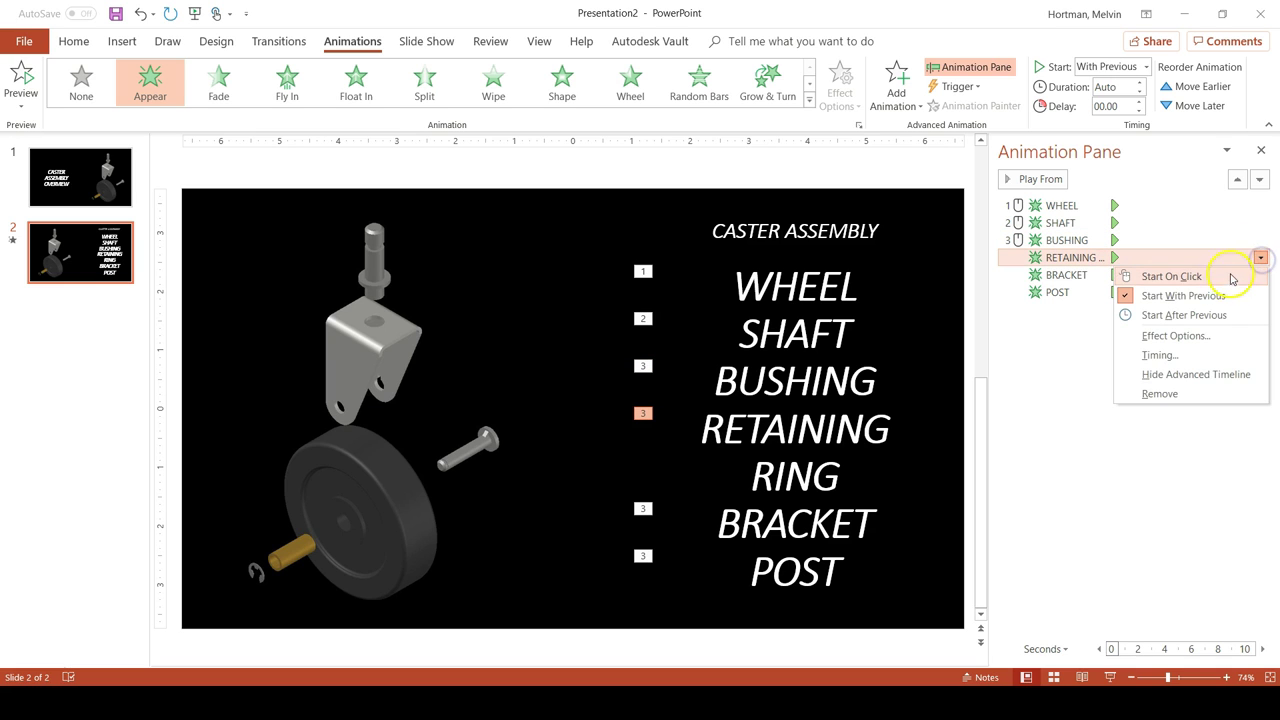
left_click(1235, 275)
left_click(1261, 275)
left_click(1259, 275)
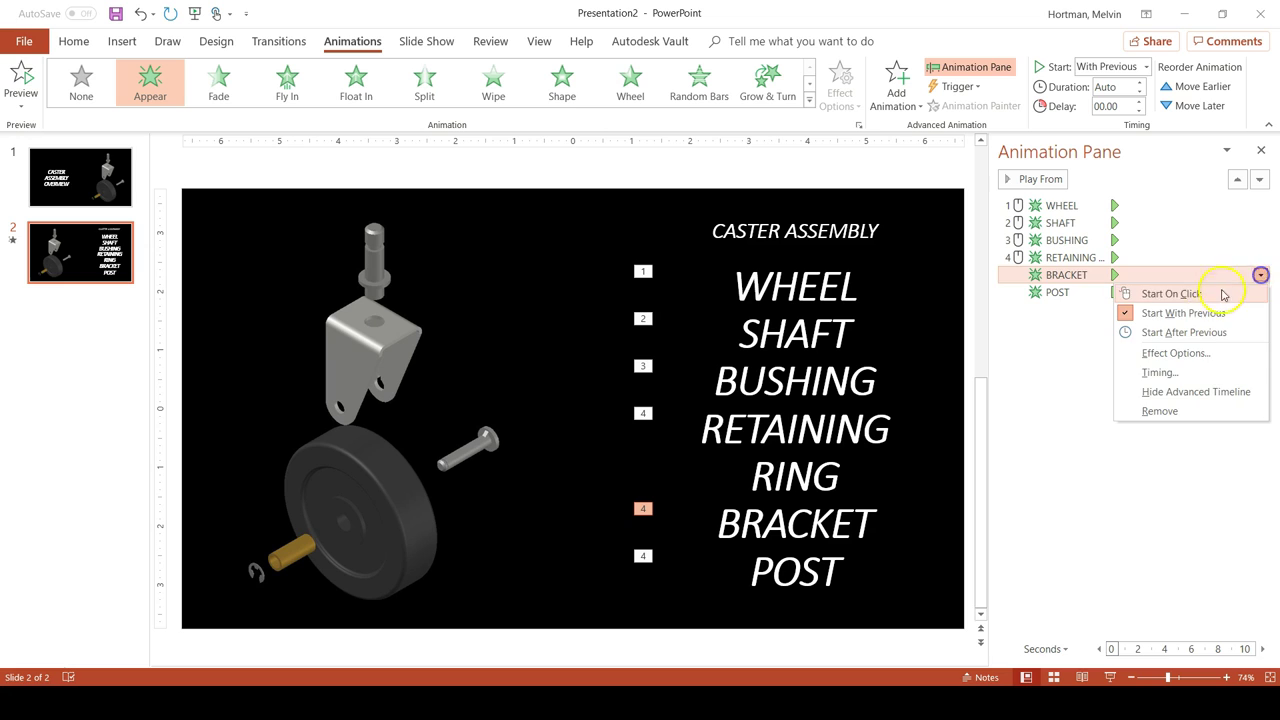
left_click(1216, 291)
left_click(1266, 295)
left_click(1262, 293)
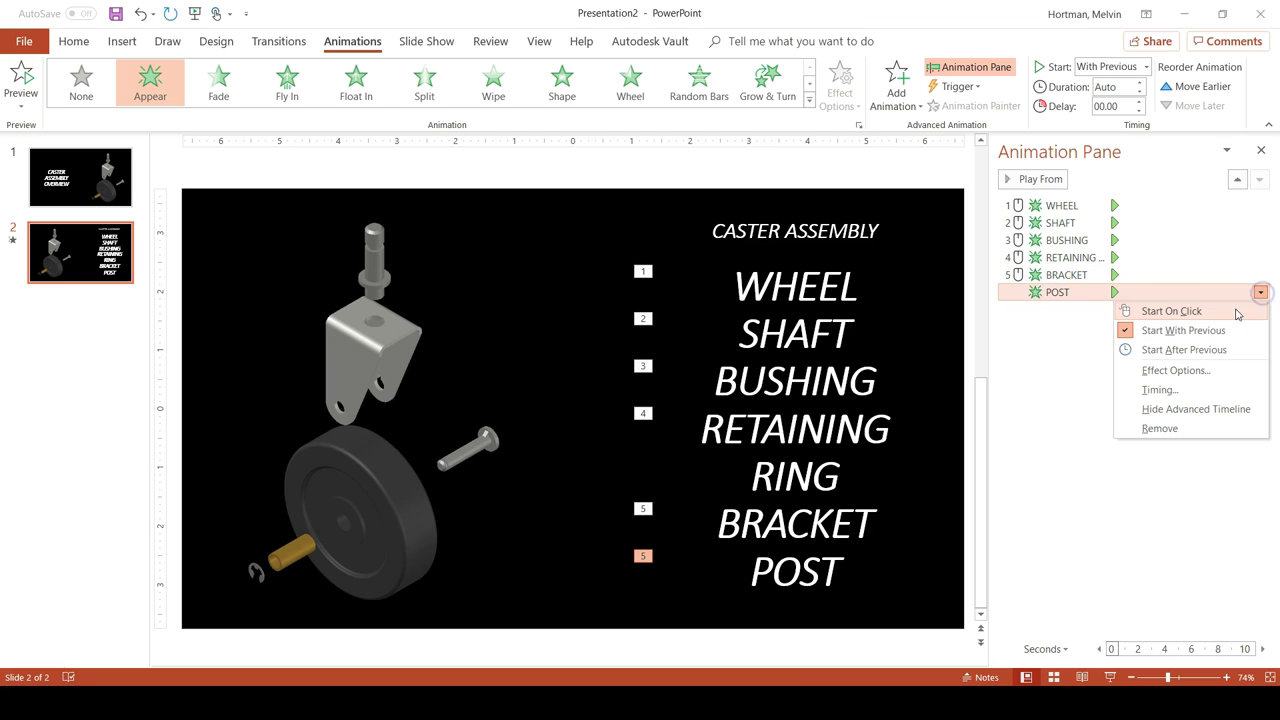
left_click(1183, 313)
left_click(1096, 368)
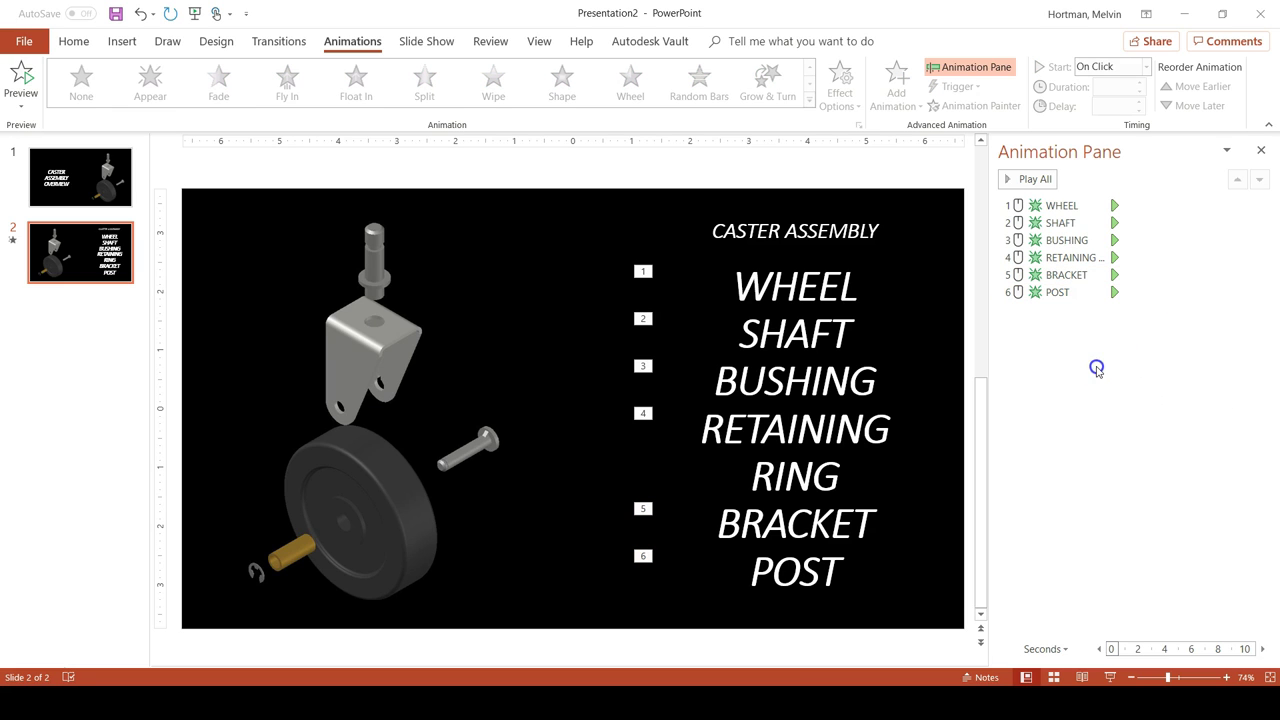
Select the WHEEL through BRACKET animations together and bring up their context menu
left_click(426, 41)
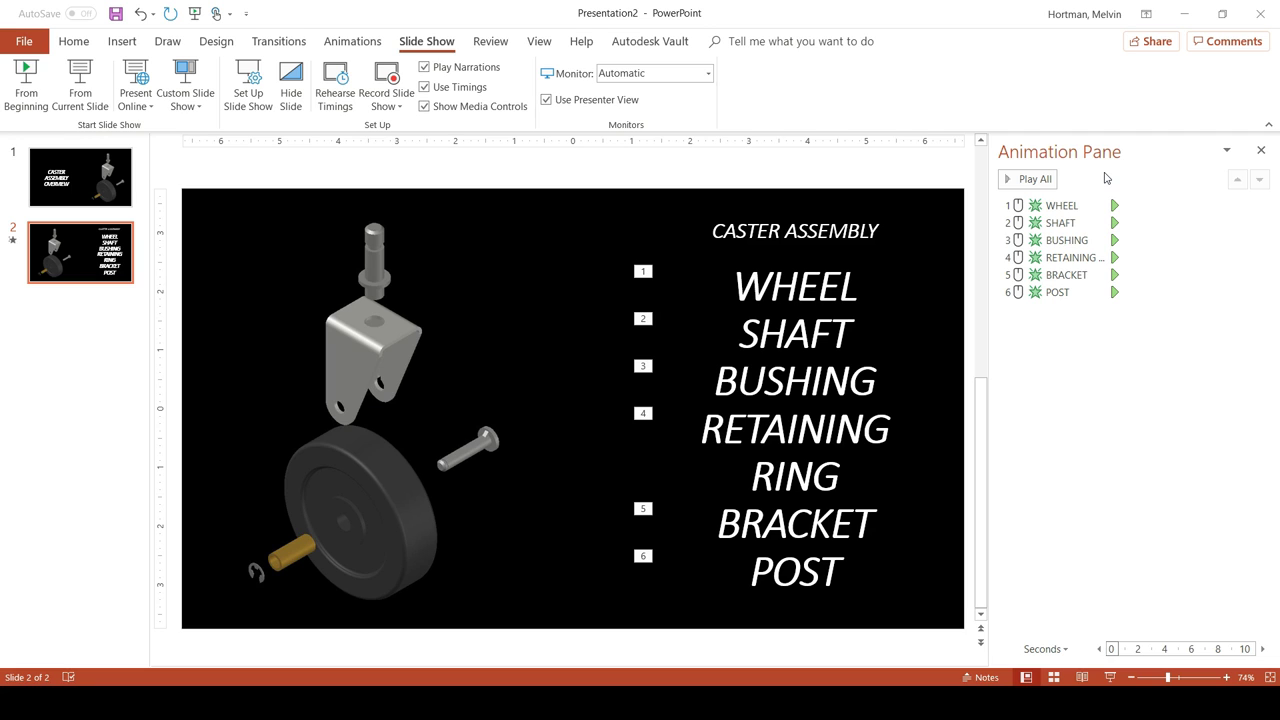
left_click_drag(1164, 226, 1093, 276)
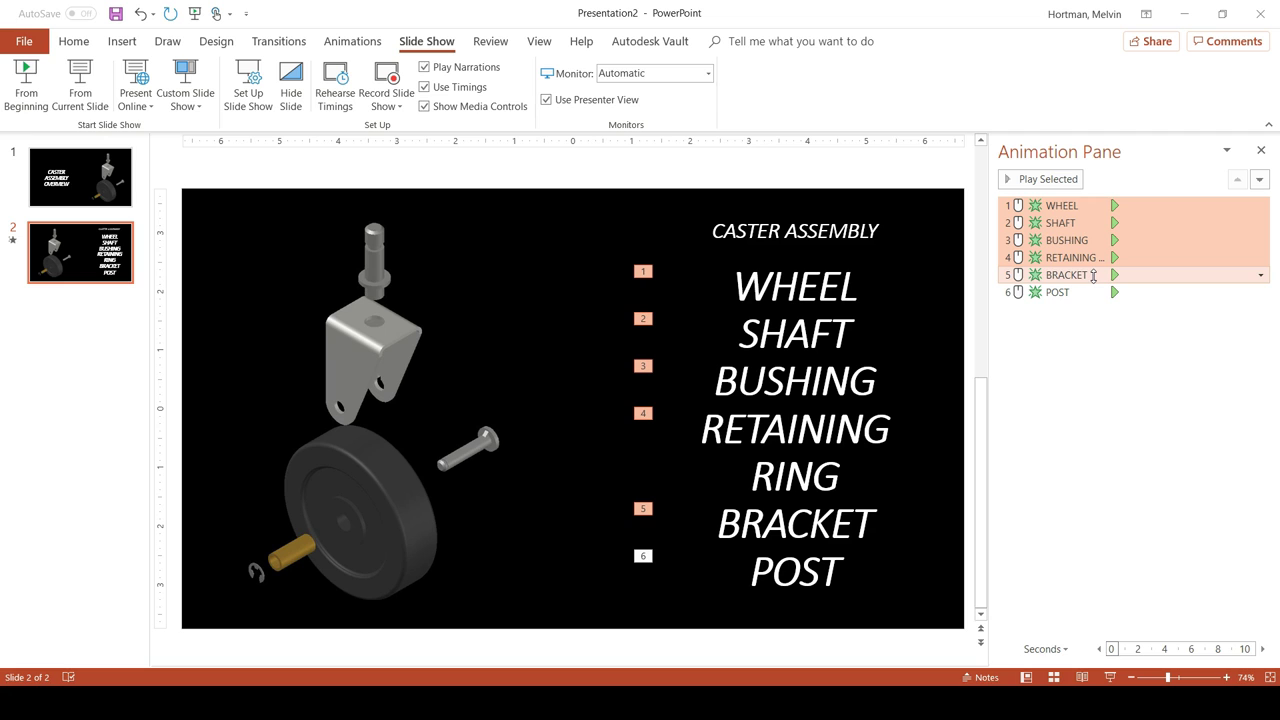
left_click_drag(1091, 252, 1094, 286)
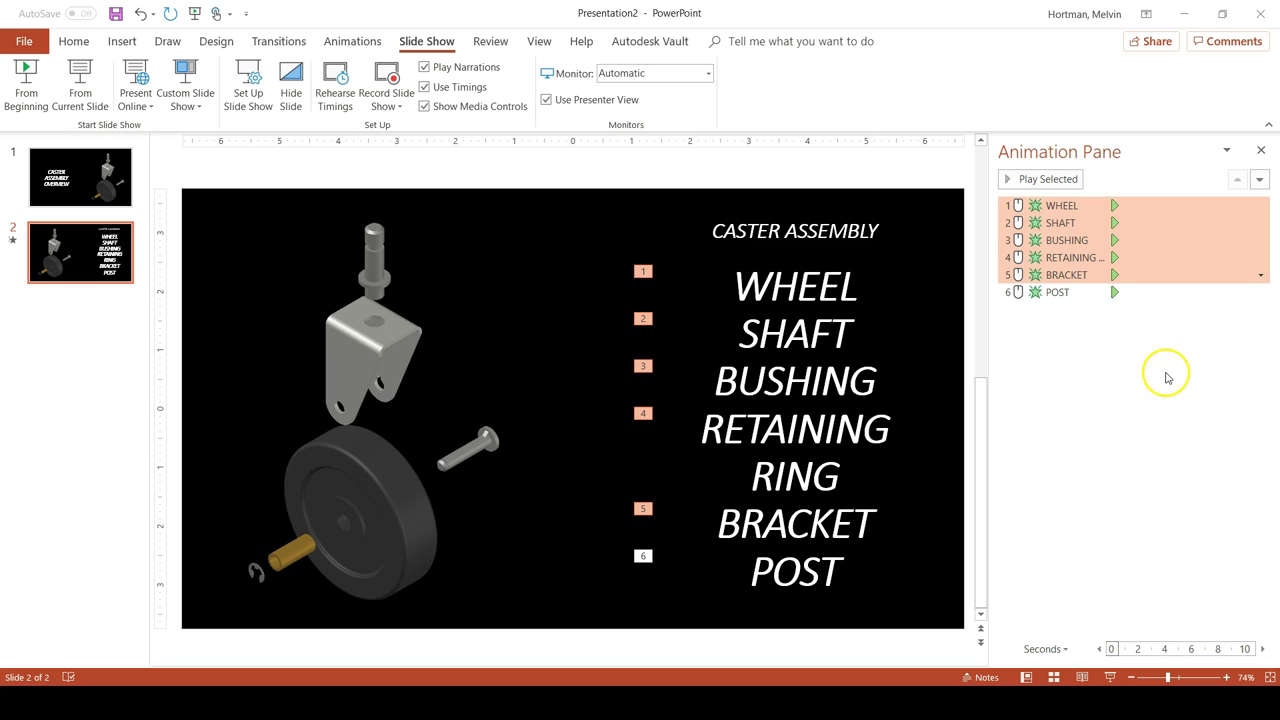
right_click(1077, 205)
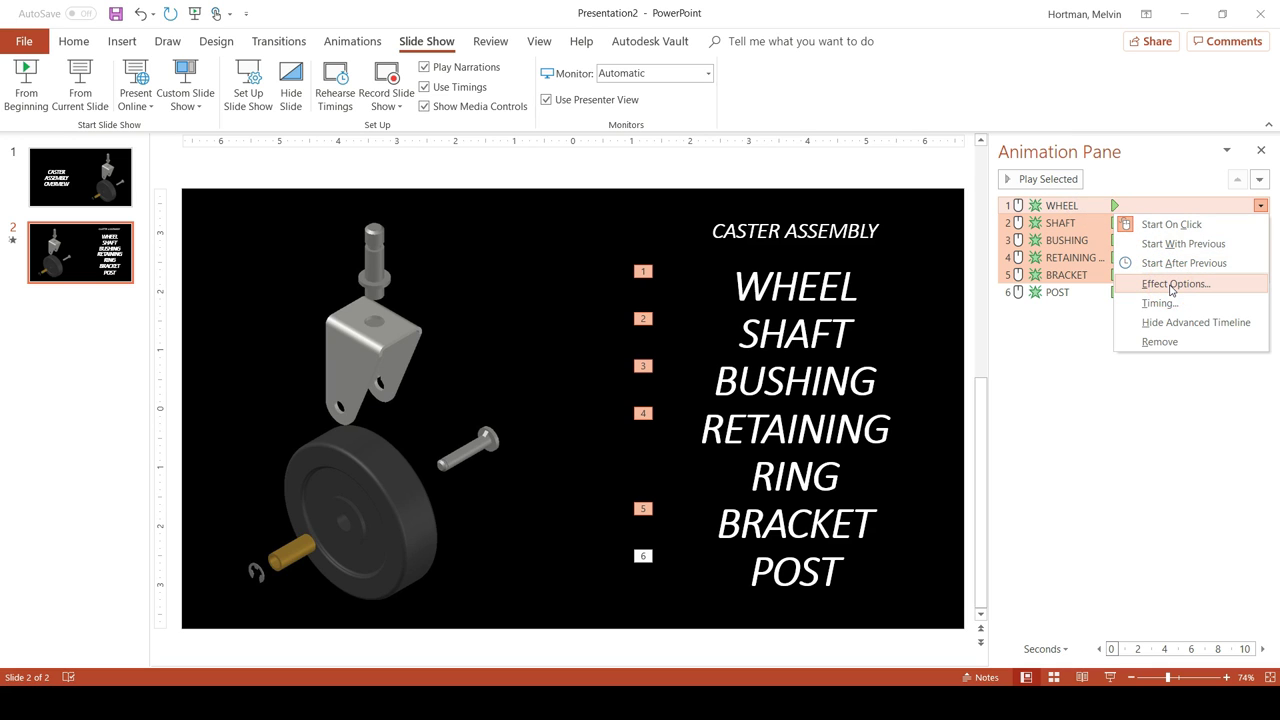
Set the five Appear animations to dim to a dark gray colour after appearing
left_click(1173, 284)
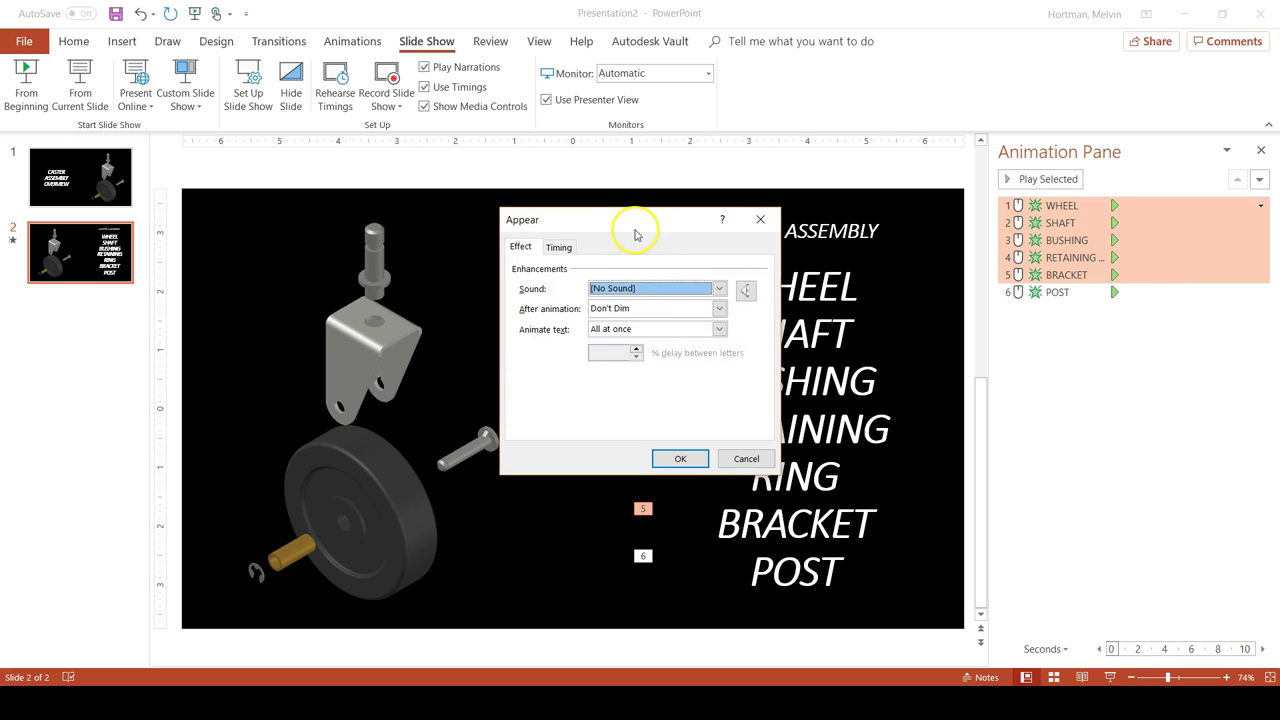
left_click_drag(632, 222, 1000, 208)
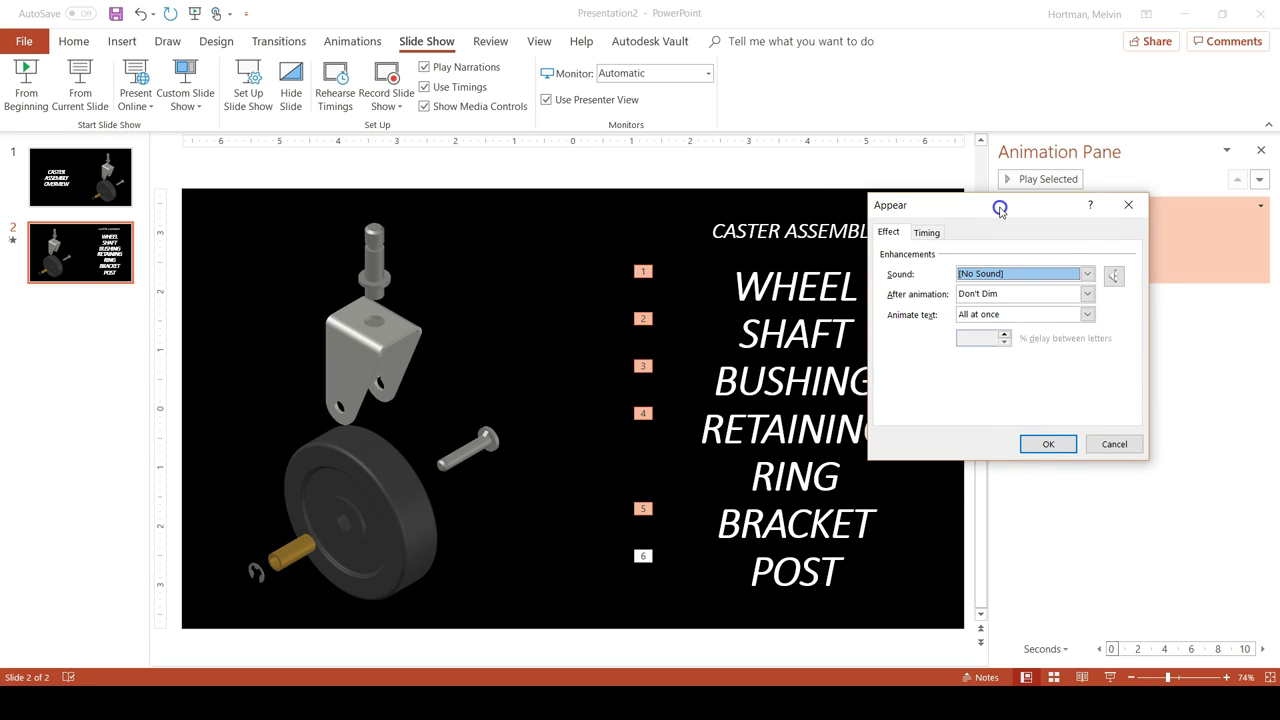
left_click_drag(1000, 208, 1001, 209)
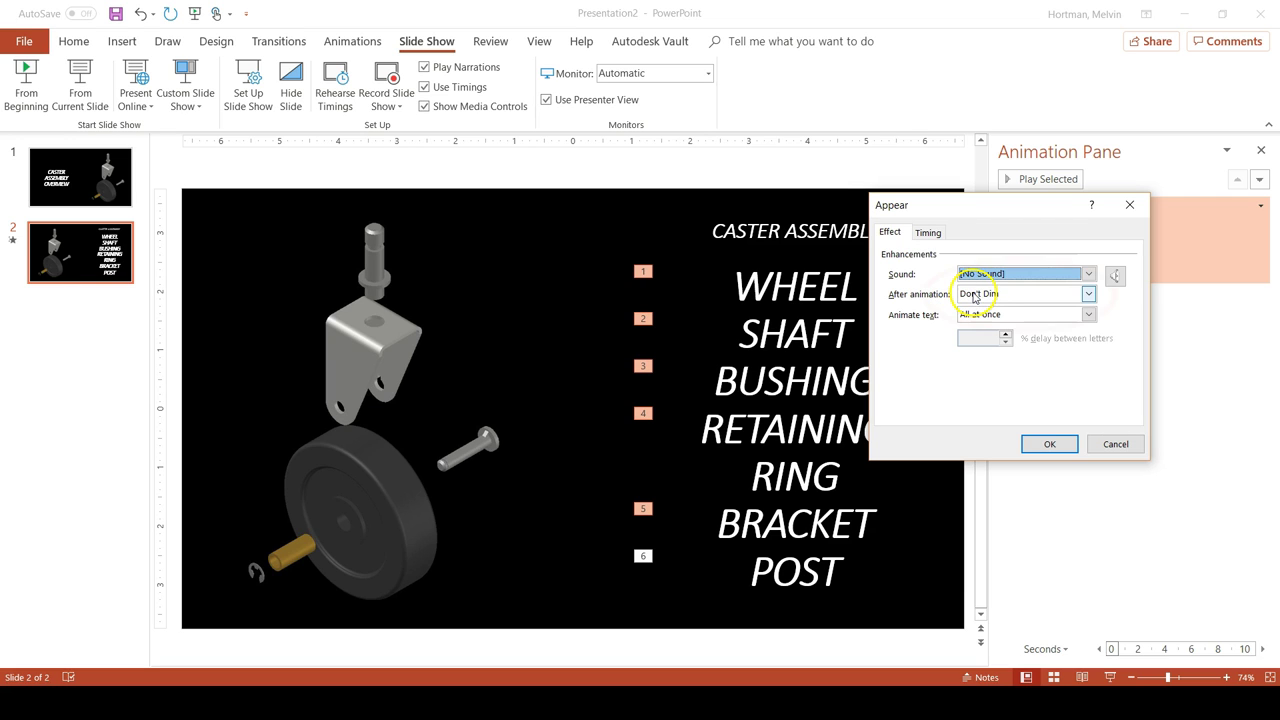
left_click(1089, 294)
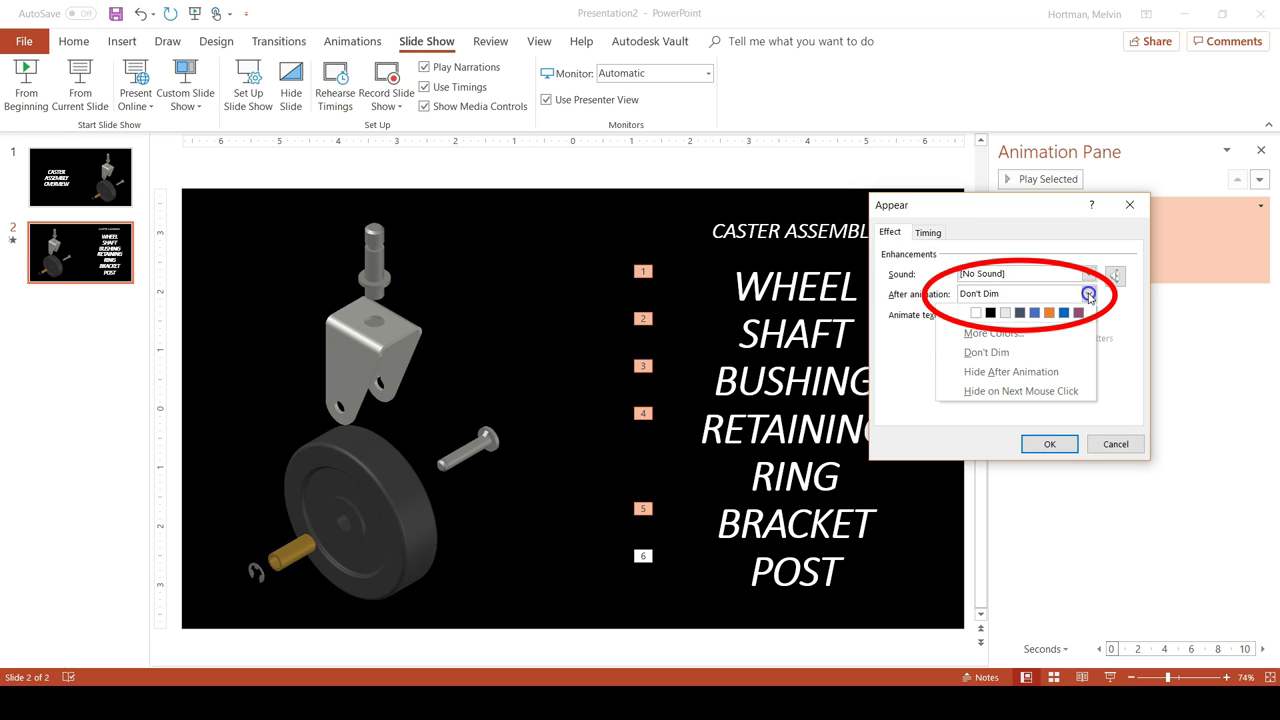
left_click(997, 333)
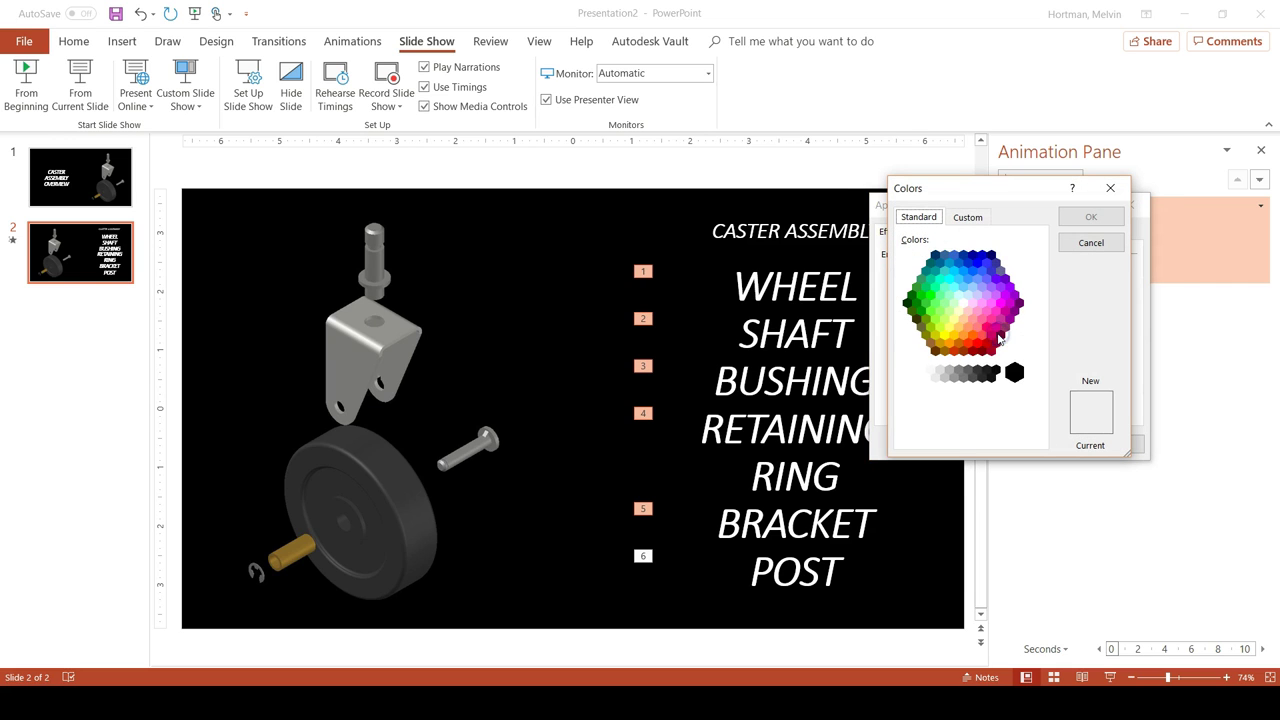
left_click(968, 372)
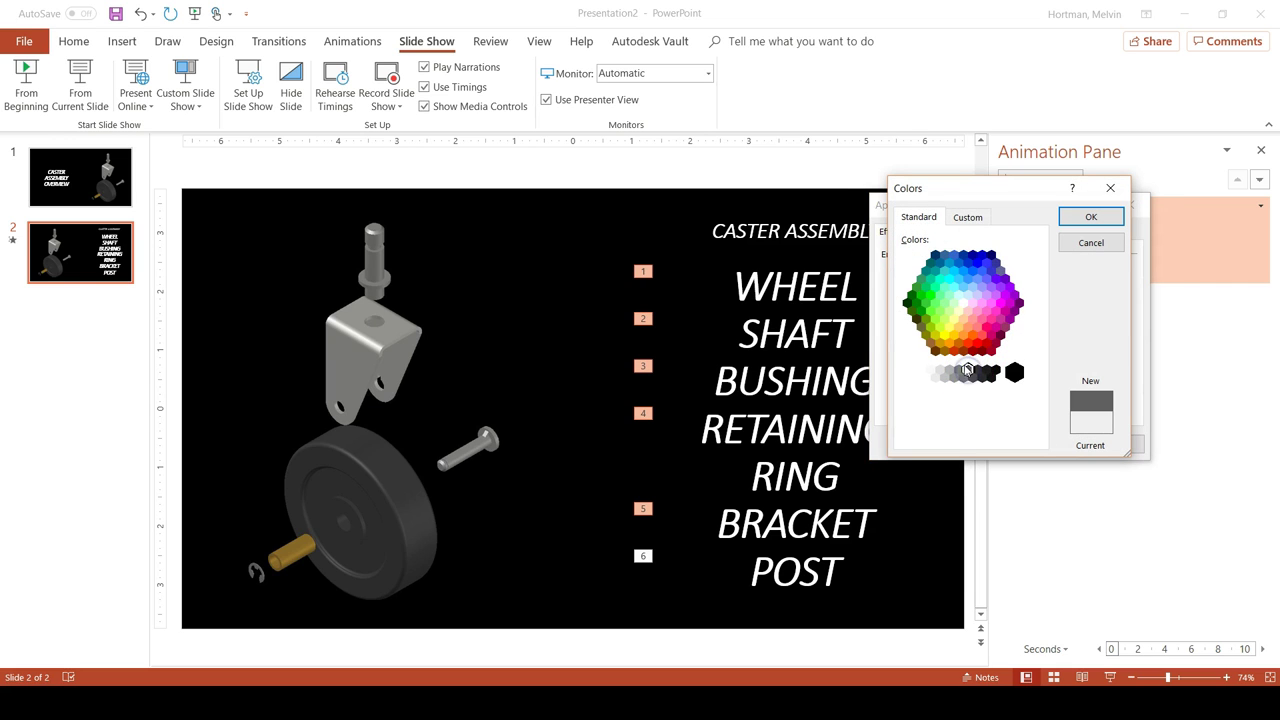
left_click(971, 374)
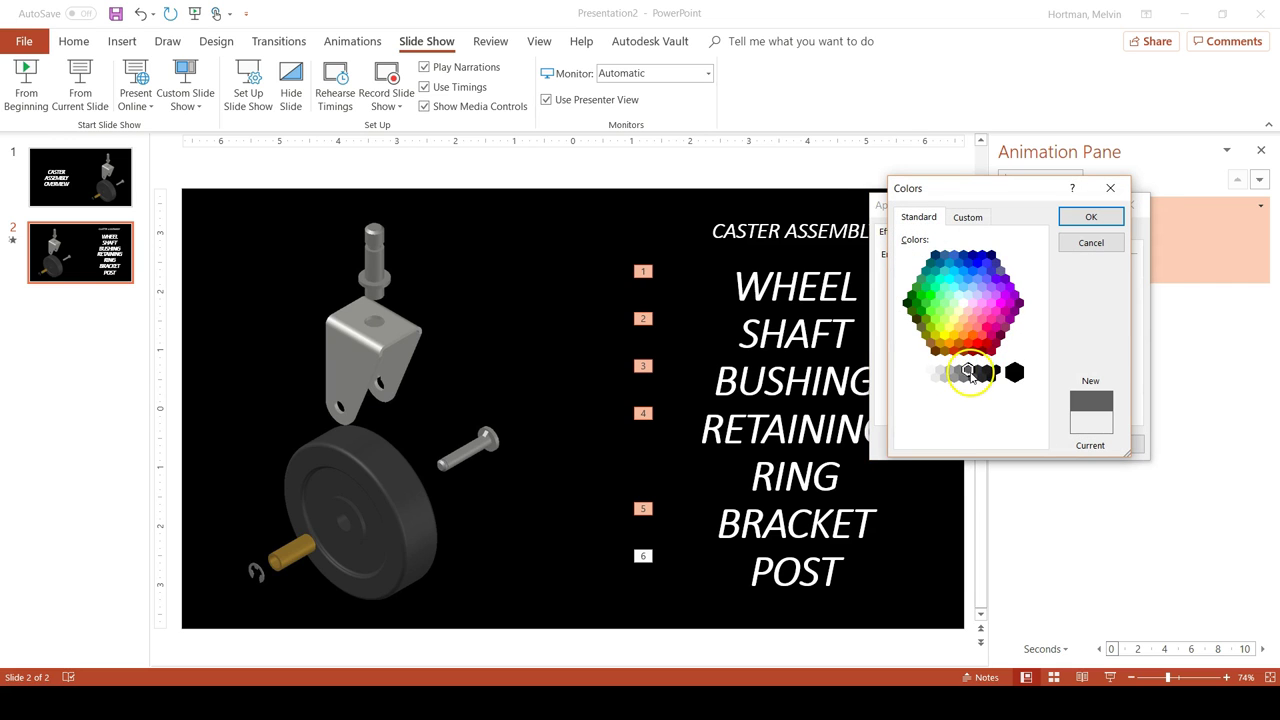
left_click(1088, 218)
left_click(1057, 441)
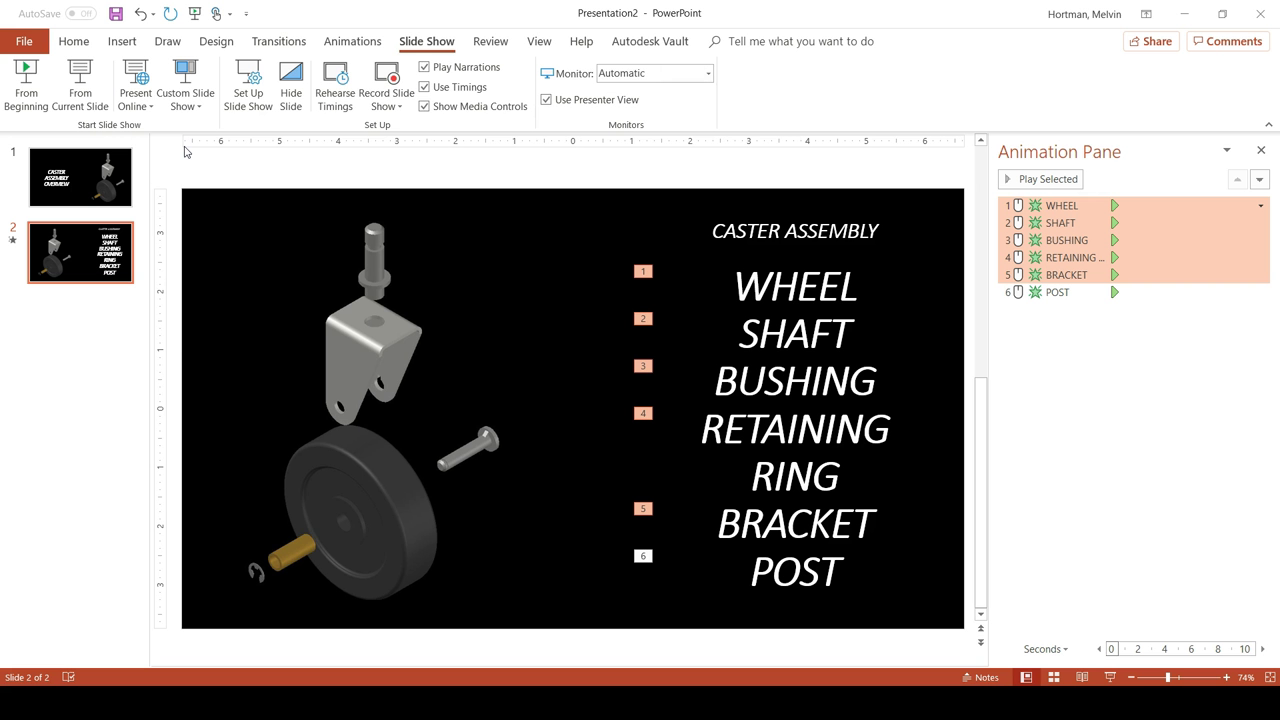
Drag the list box's left edge outward so RETAINING RING fits on one line
left_click(777, 286)
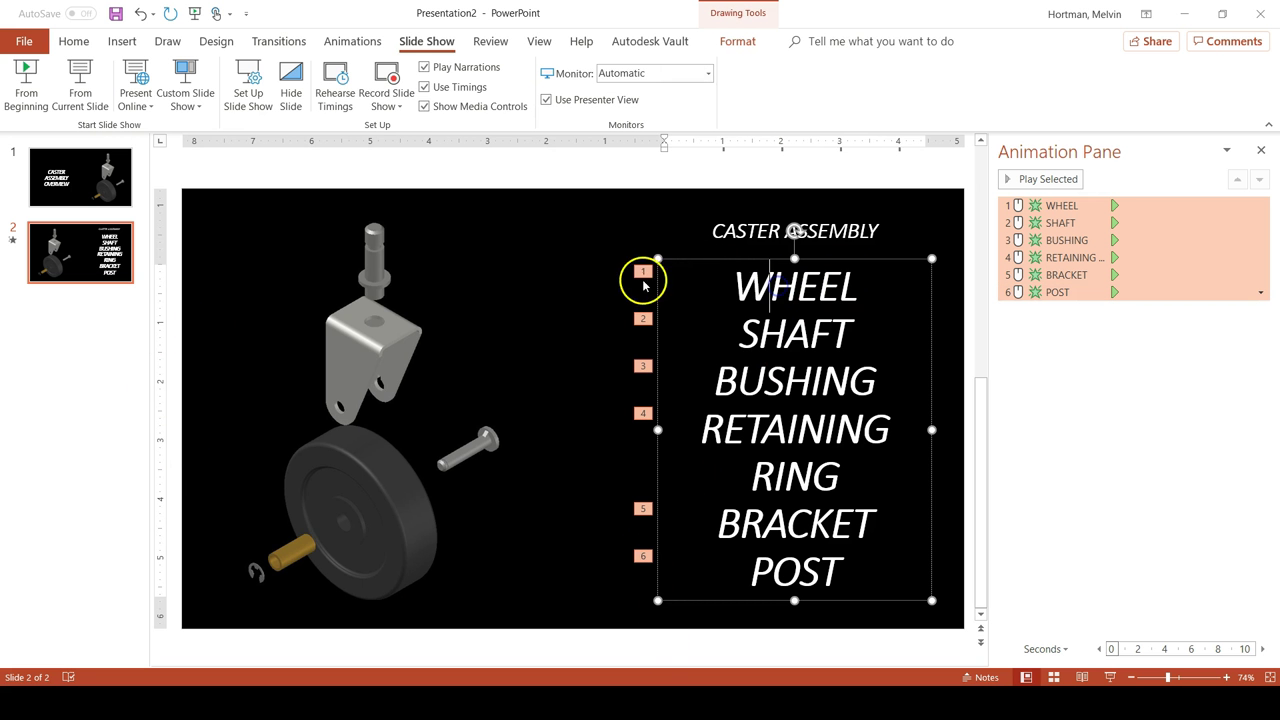
left_click_drag(660, 430, 612, 430)
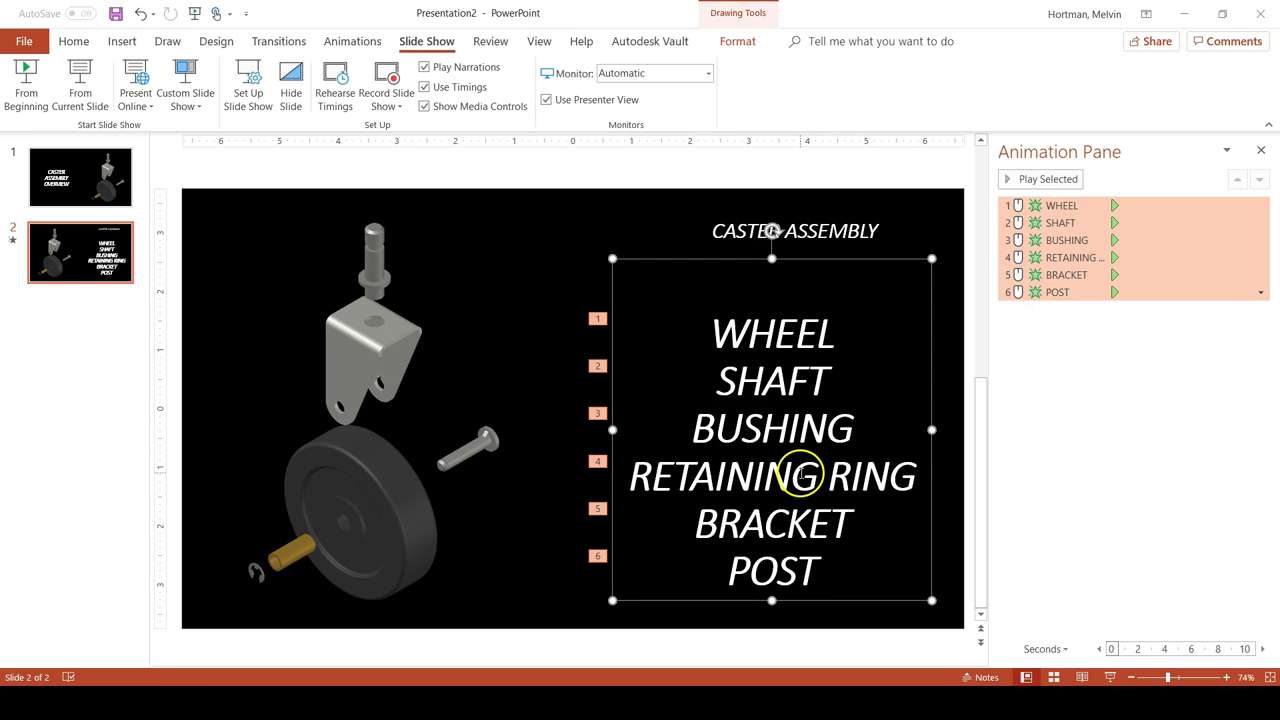